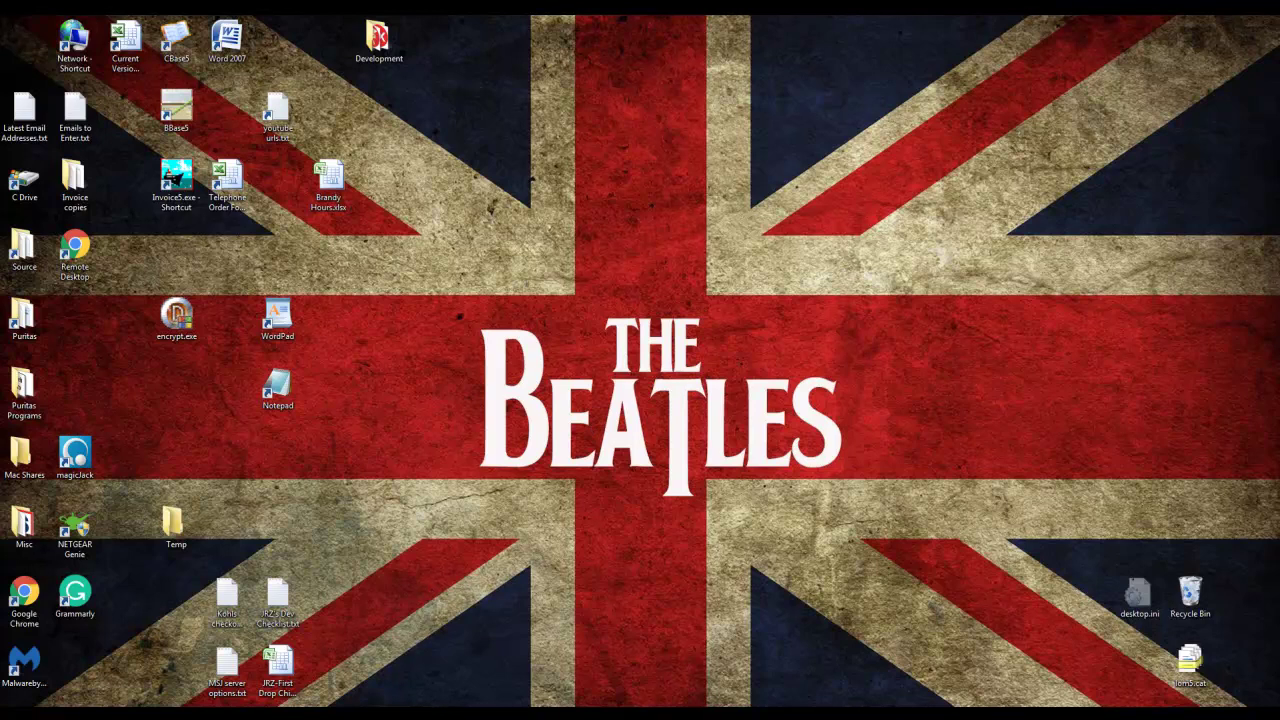
# Open WordPad and Latin Filler Text.txt in Notepad, and tile them side by side with WordPad on the left half
pyautogui.click(396, 700)
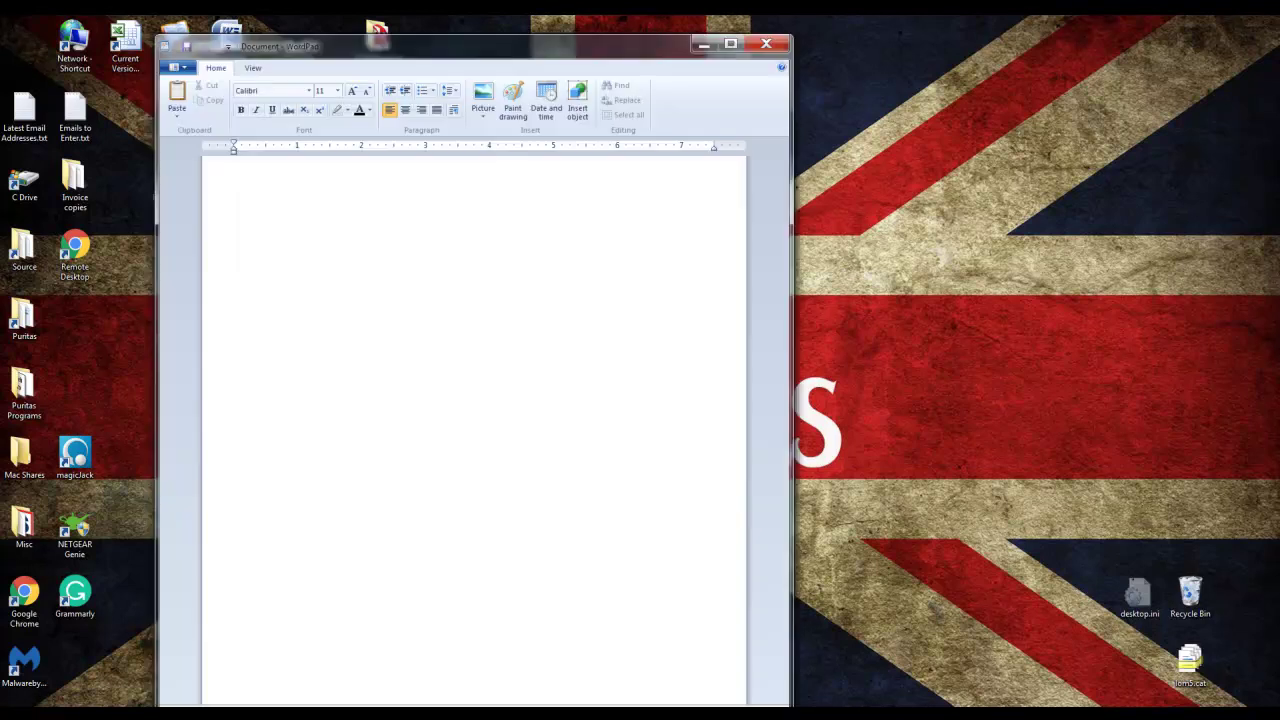
pyautogui.moveTo(230, 710)
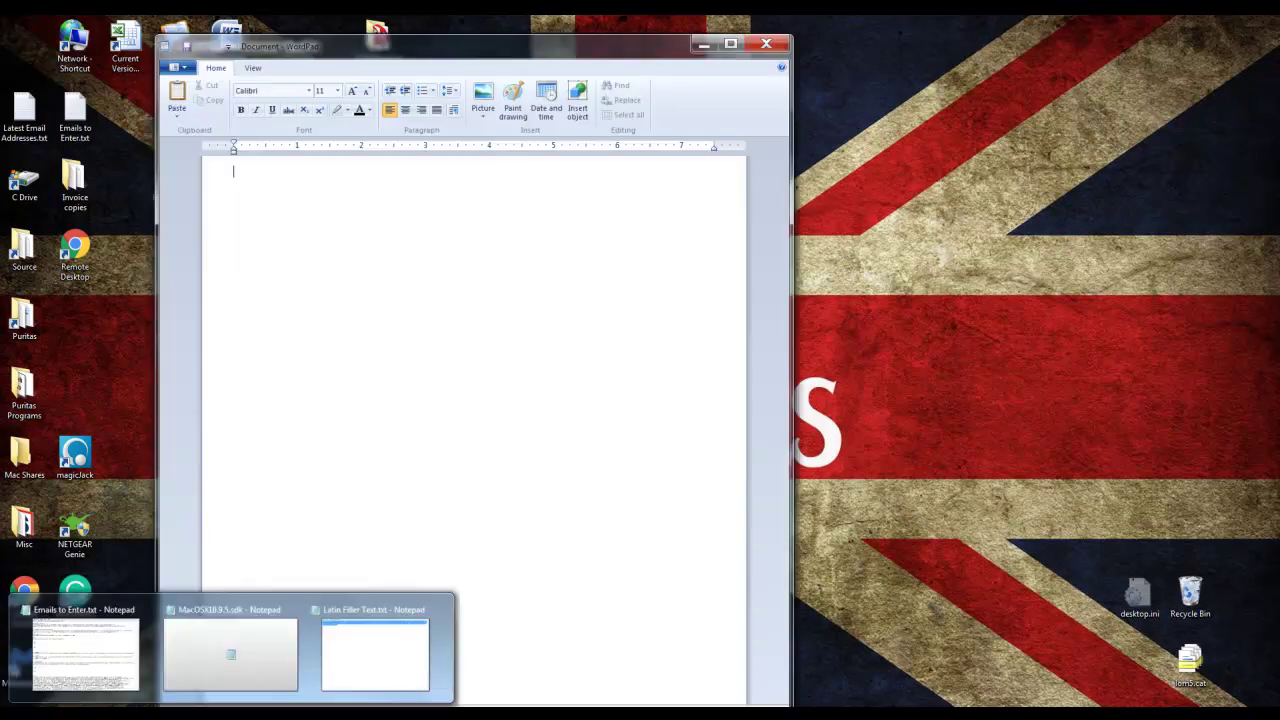
pyautogui.click(352, 666)
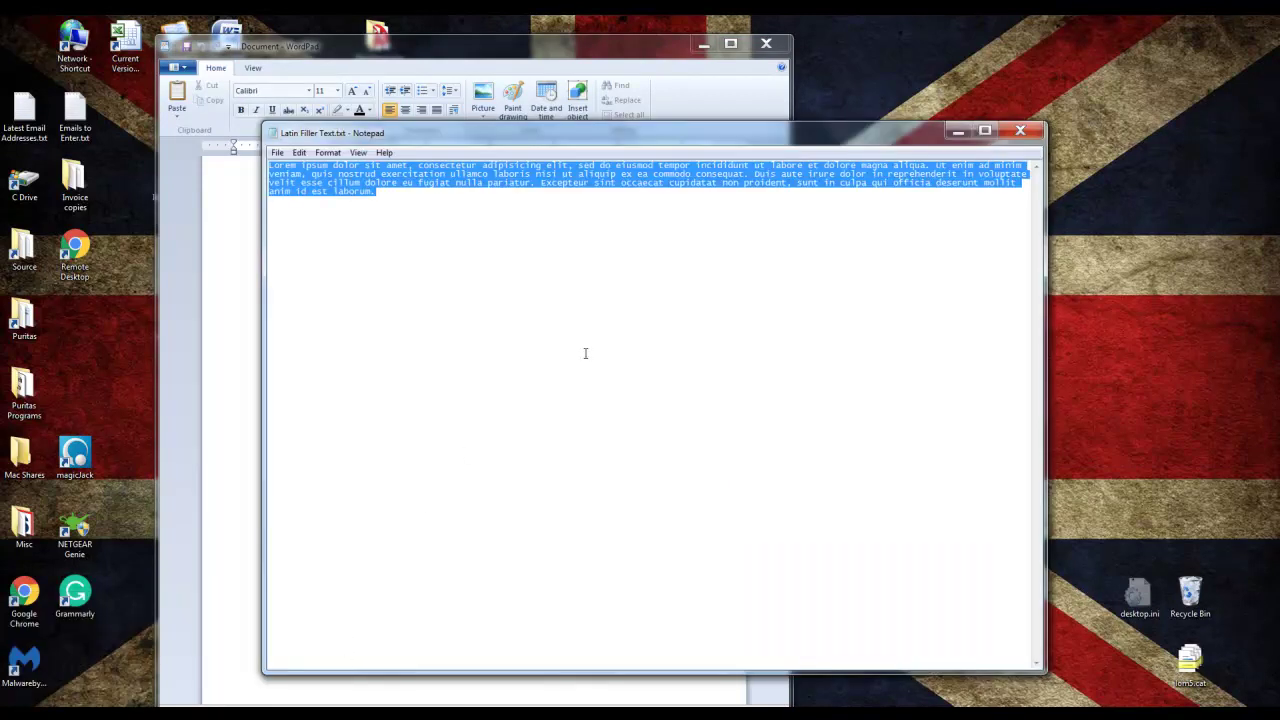
pyautogui.click(350, 48)
pyautogui.press('super+Left')
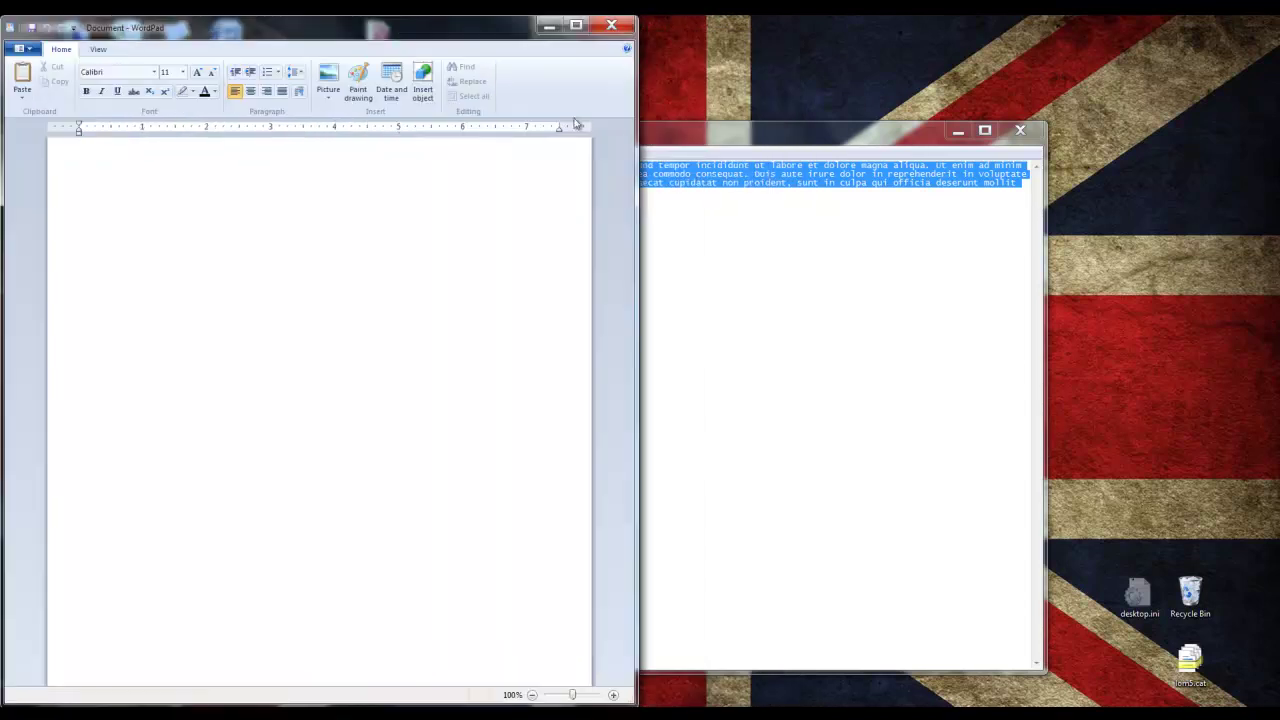
pyautogui.click(915, 138)
pyautogui.press('super+Right')
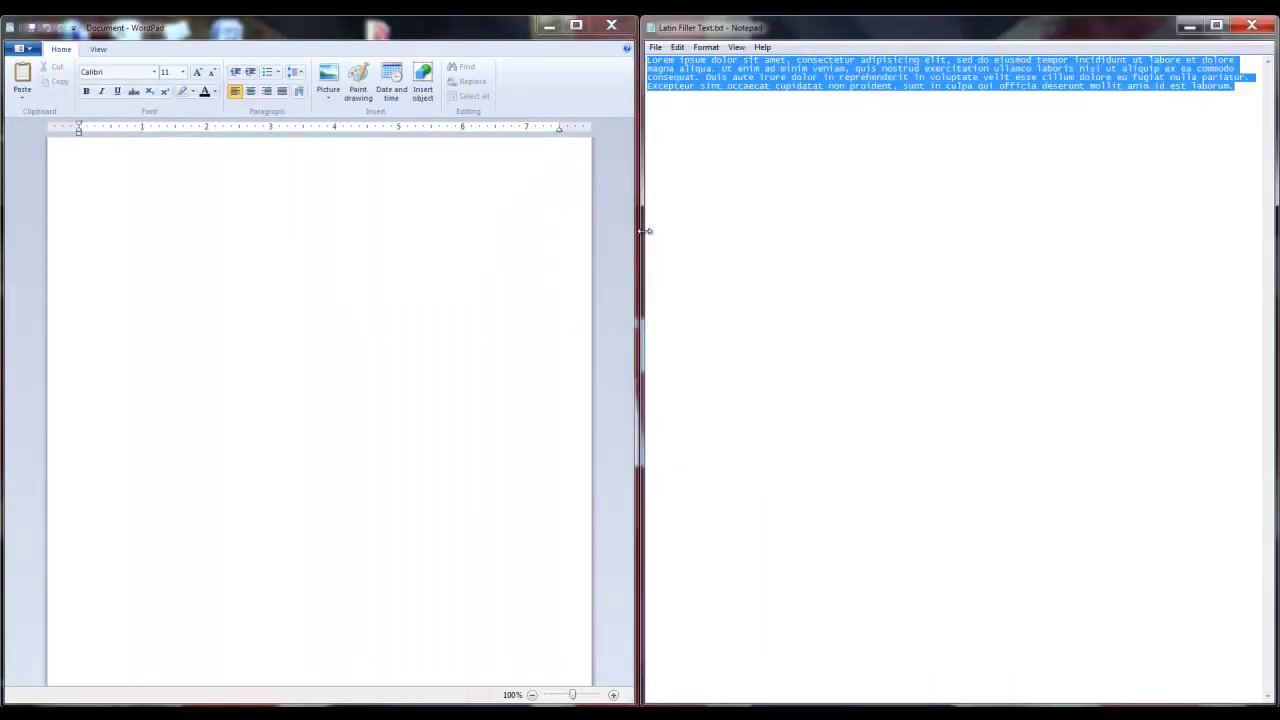
# Copy the whole filler paragraph in Notepad, and select the third line from after "Duis aute" to its end
pyautogui.click(720, 78)
pyautogui.moveTo(720, 76); pyautogui.dragTo(712, 86)
pyautogui.click(656, 68)
pyautogui.moveTo(648, 60); pyautogui.dragTo(1245, 109)
pyautogui.hotkey('ctrl', 'c')
pyautogui.click(753, 78)
pyautogui.hotkey('shift', 'End')
pyautogui.click(471, 236)
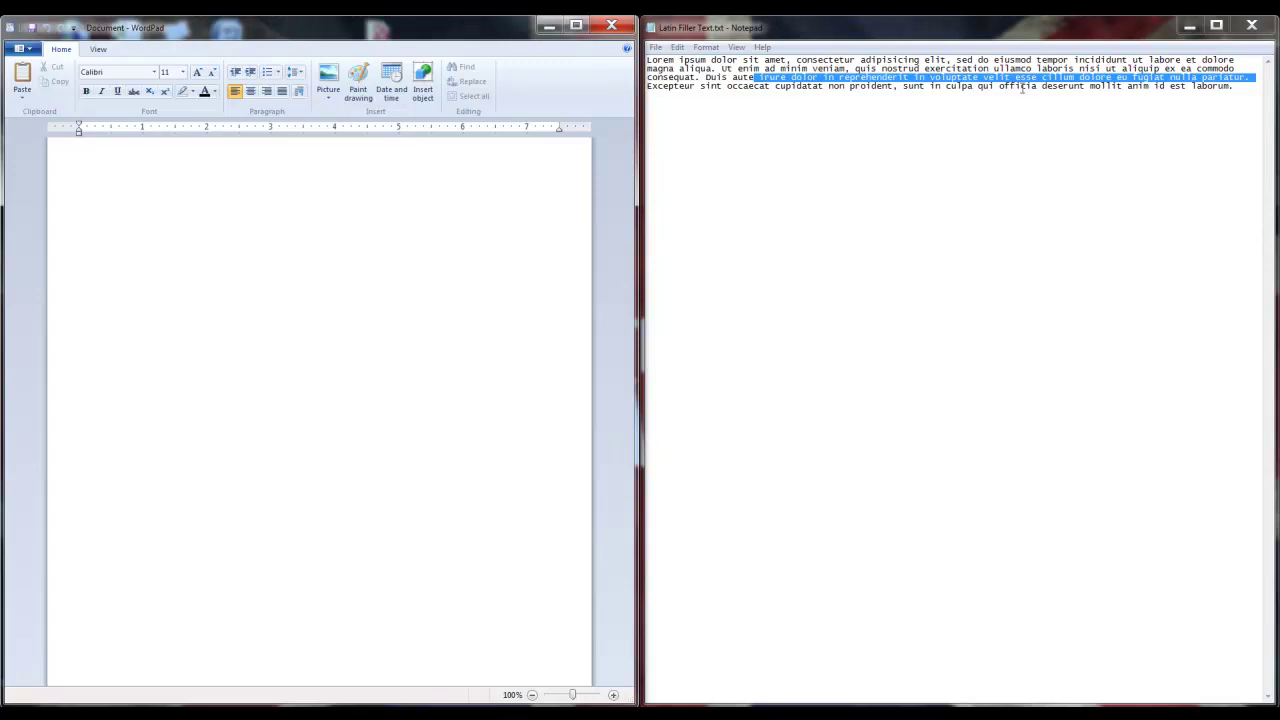
# Minimize WordPad and Notepad, and tile the Puritas folder window on the left half and P706_19 on the right half
pyautogui.click(549, 25)
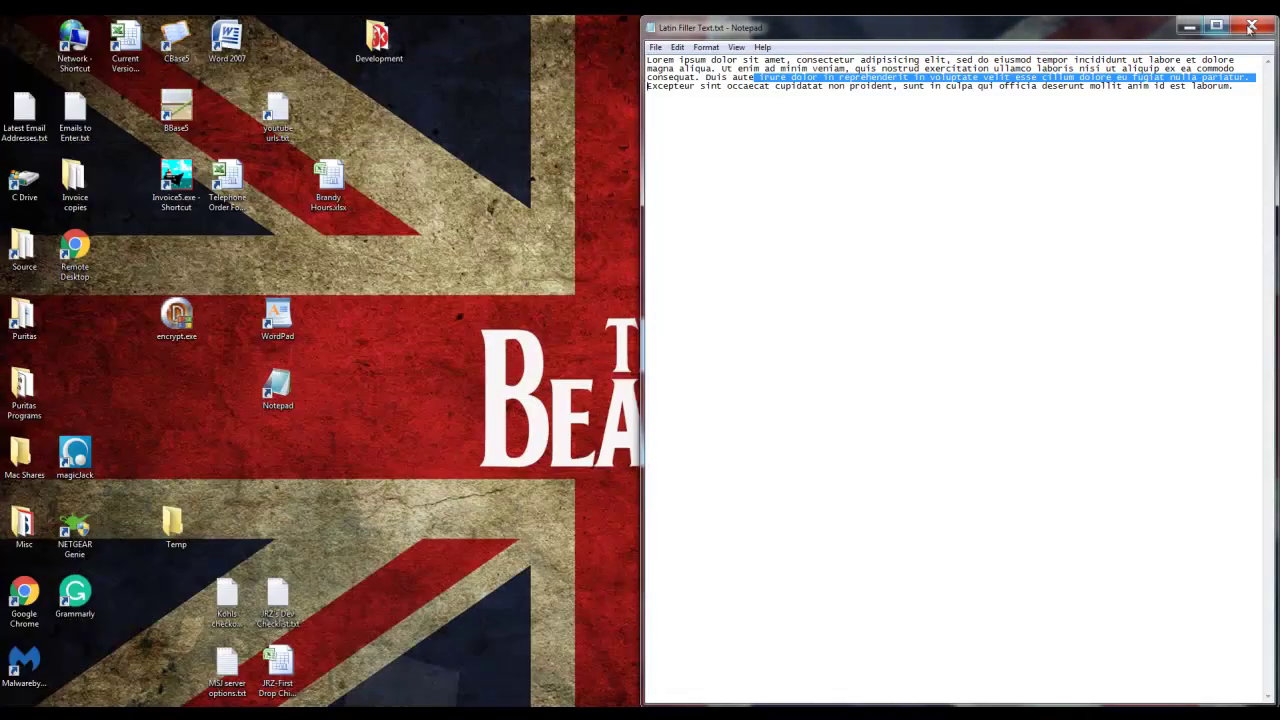
pyautogui.click(1189, 25)
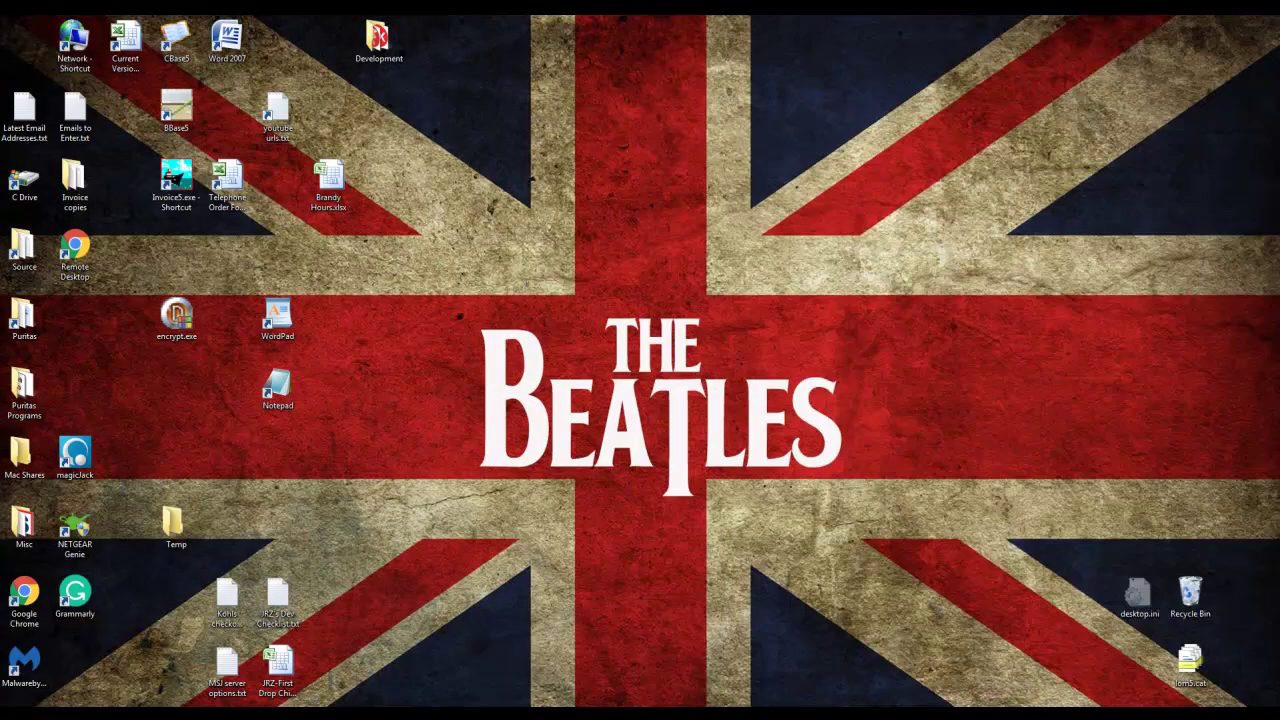
pyautogui.moveTo(222, 714)
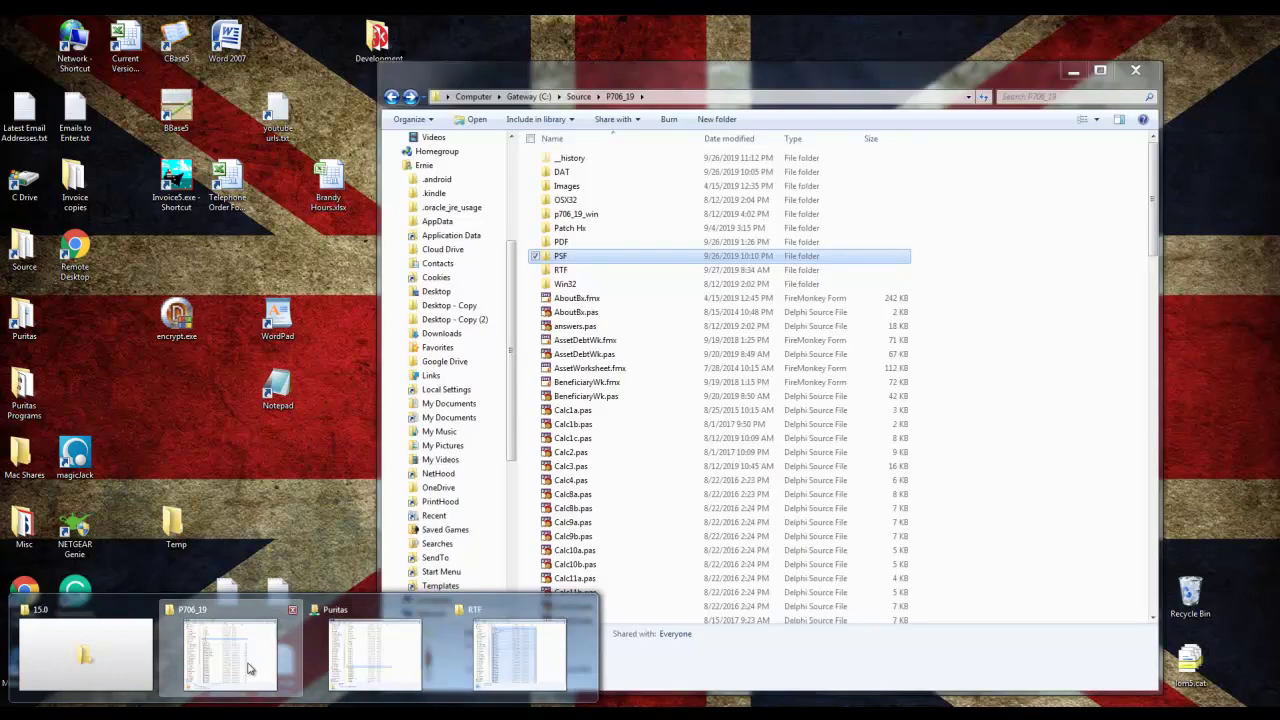
pyautogui.click(250, 660)
pyautogui.moveTo(165, 702)
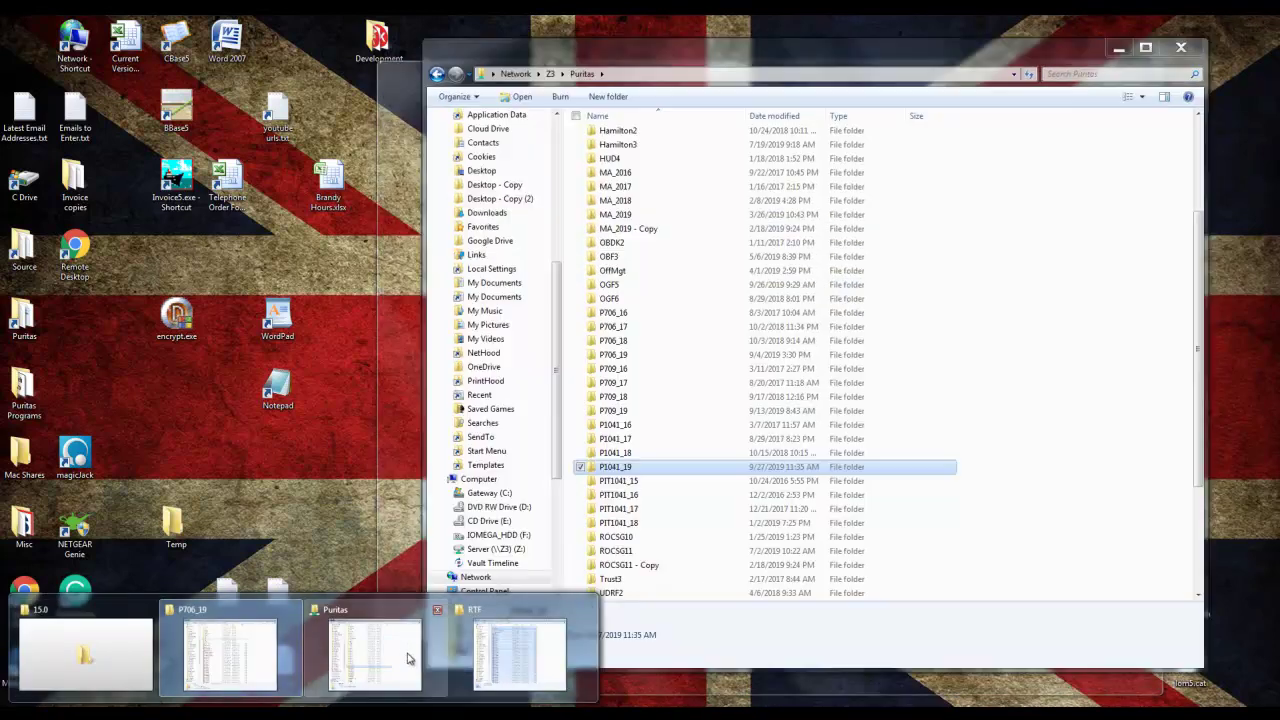
pyautogui.click(408, 658)
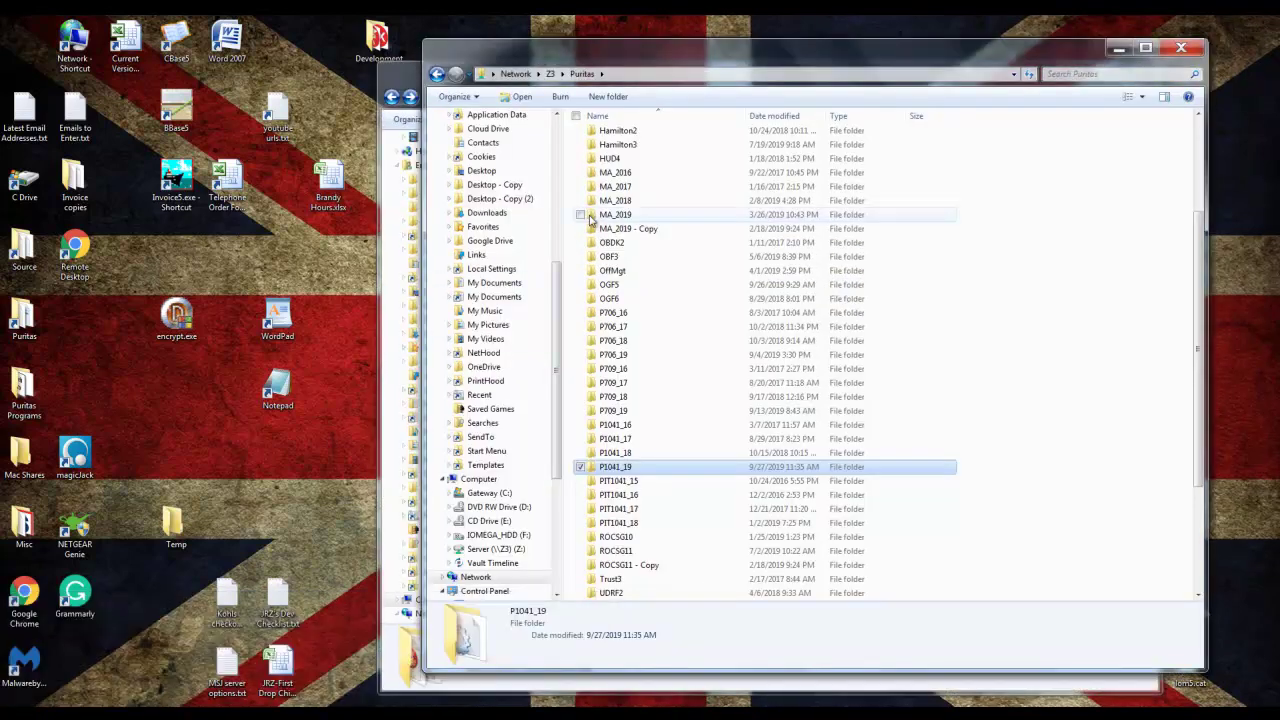
pyautogui.press('super+Left')
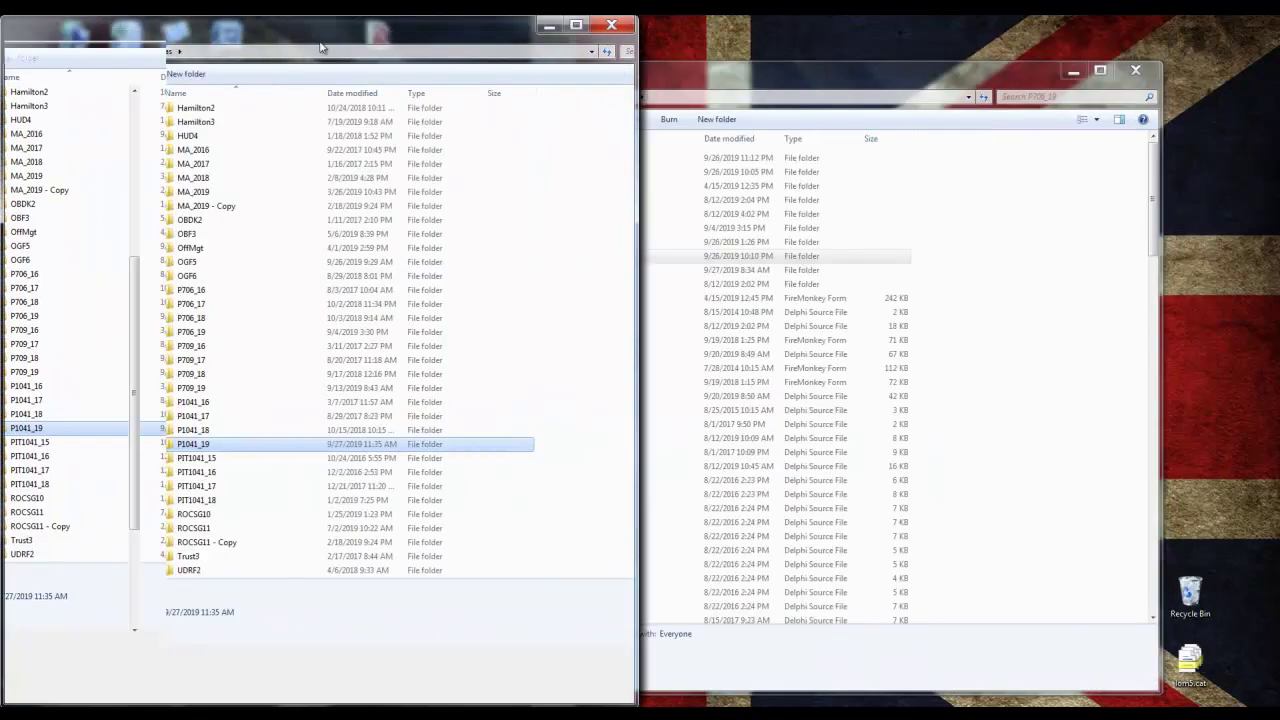
pyautogui.click(890, 70)
pyautogui.press('super+Right')
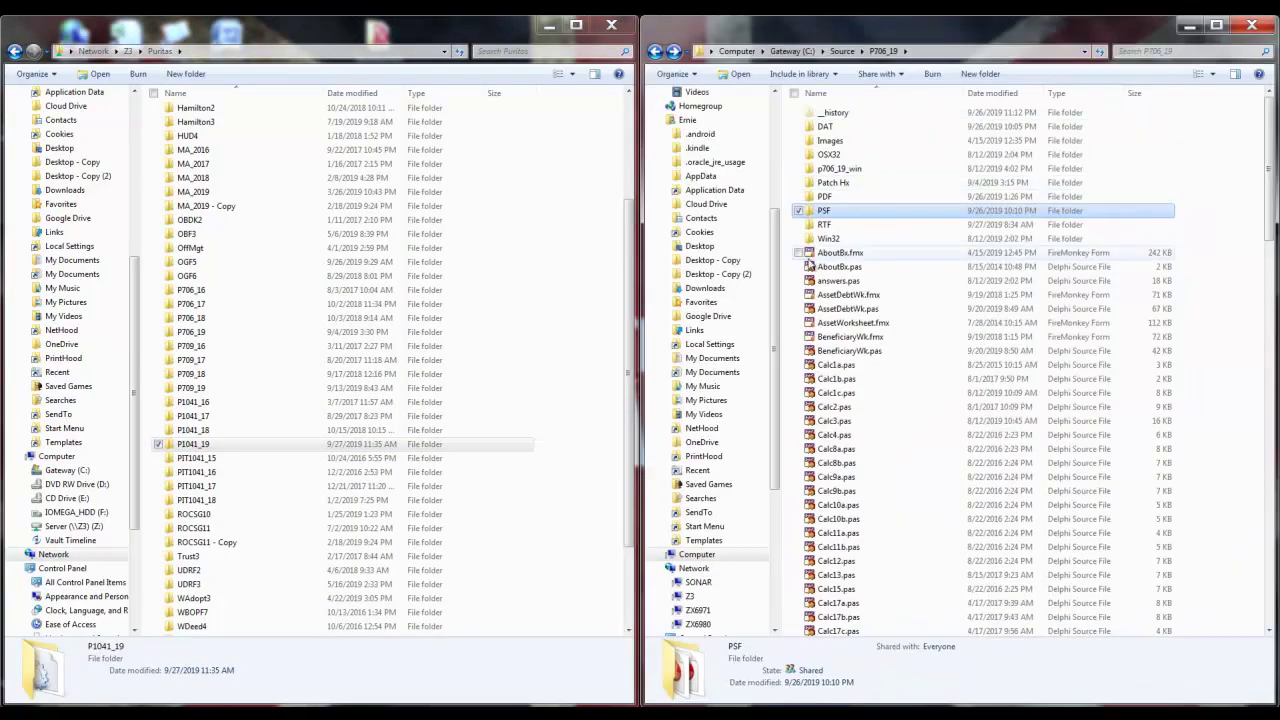
# Select AboutBx.fmx in the P706_19 folder and minimize both folder windows
pyautogui.click(838, 256)
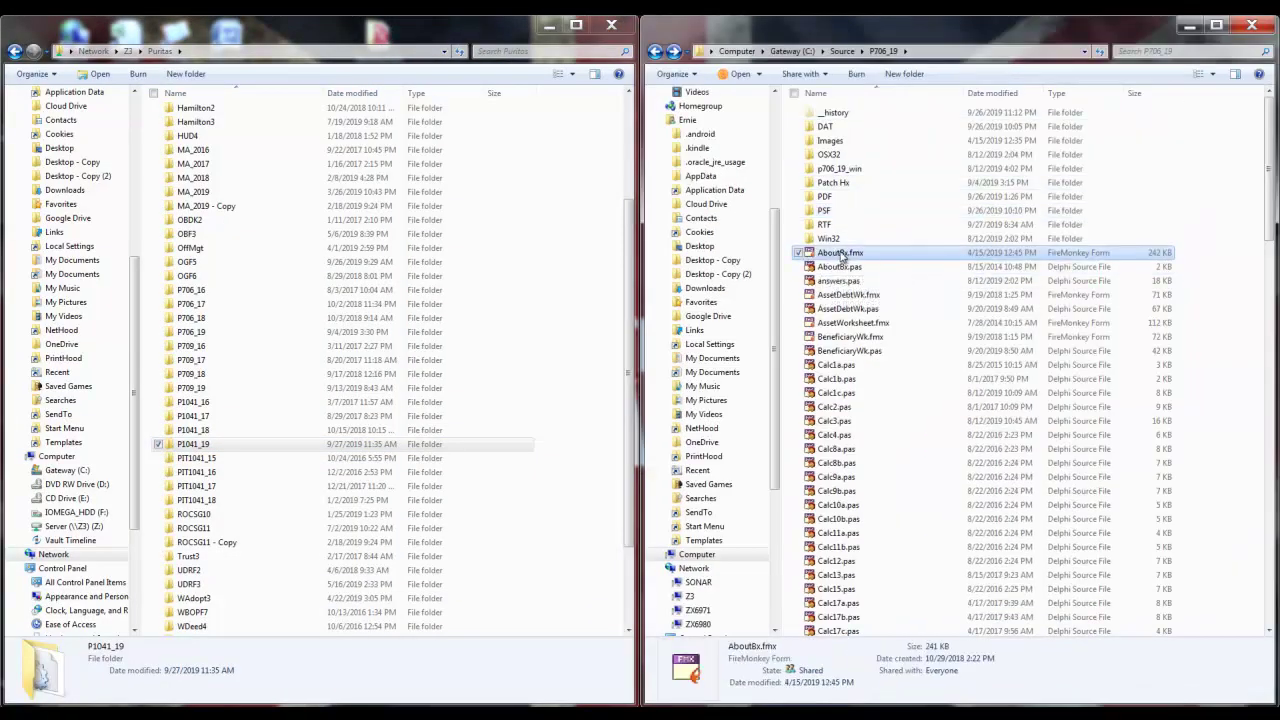
pyautogui.moveTo(842, 257); pyautogui.dragTo(906, 317)
pyautogui.click(1189, 24)
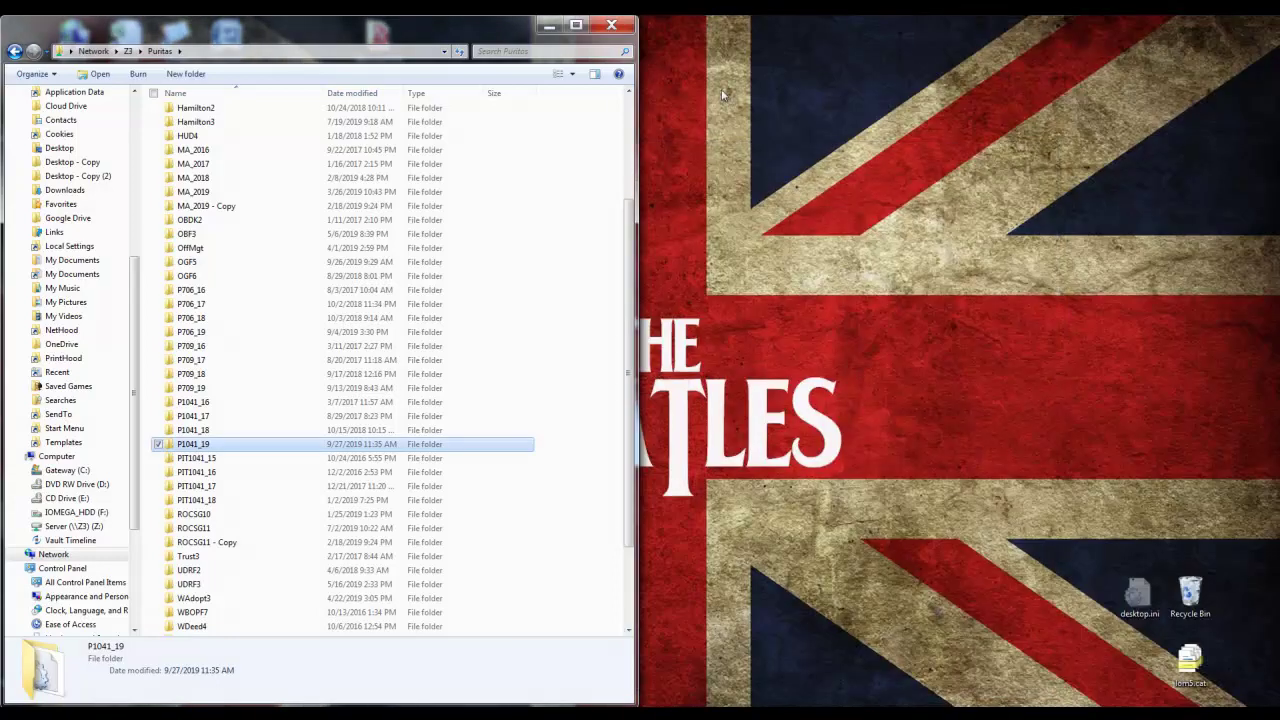
pyautogui.click(549, 25)
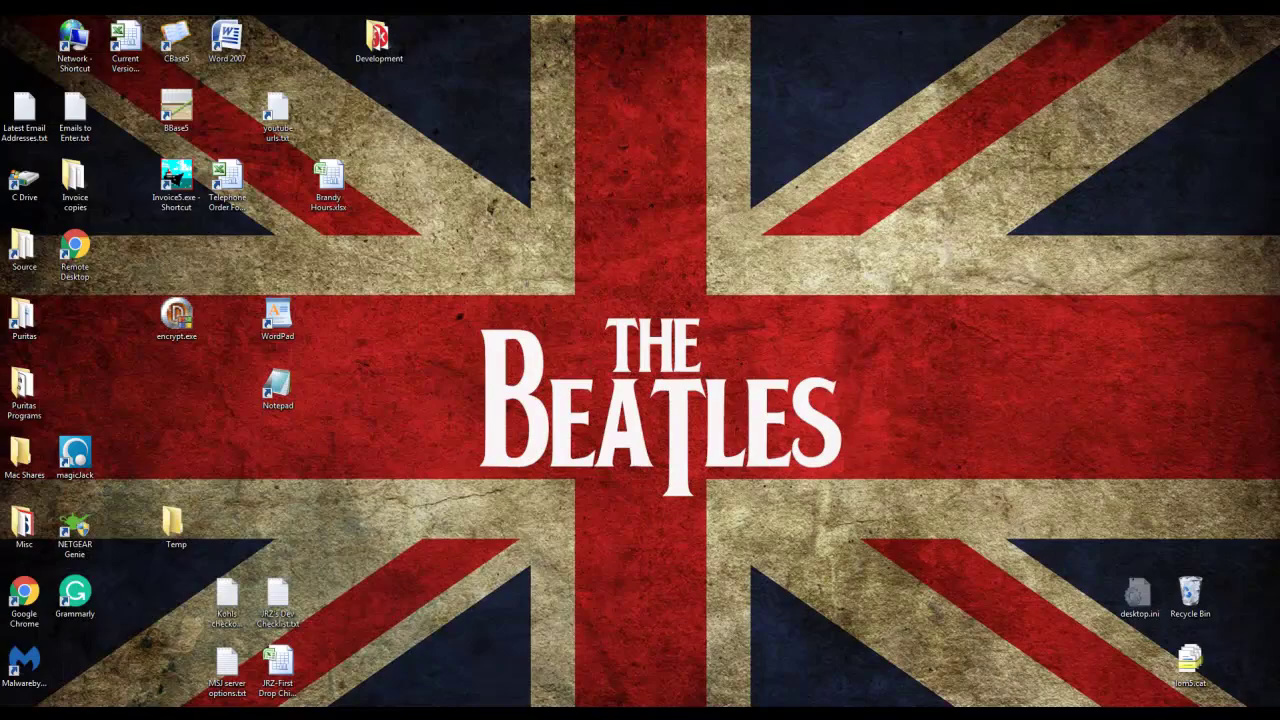
# Bring up the Puritas Springs Software page in Chrome and minimize the browser again
pyautogui.click(224, 714)
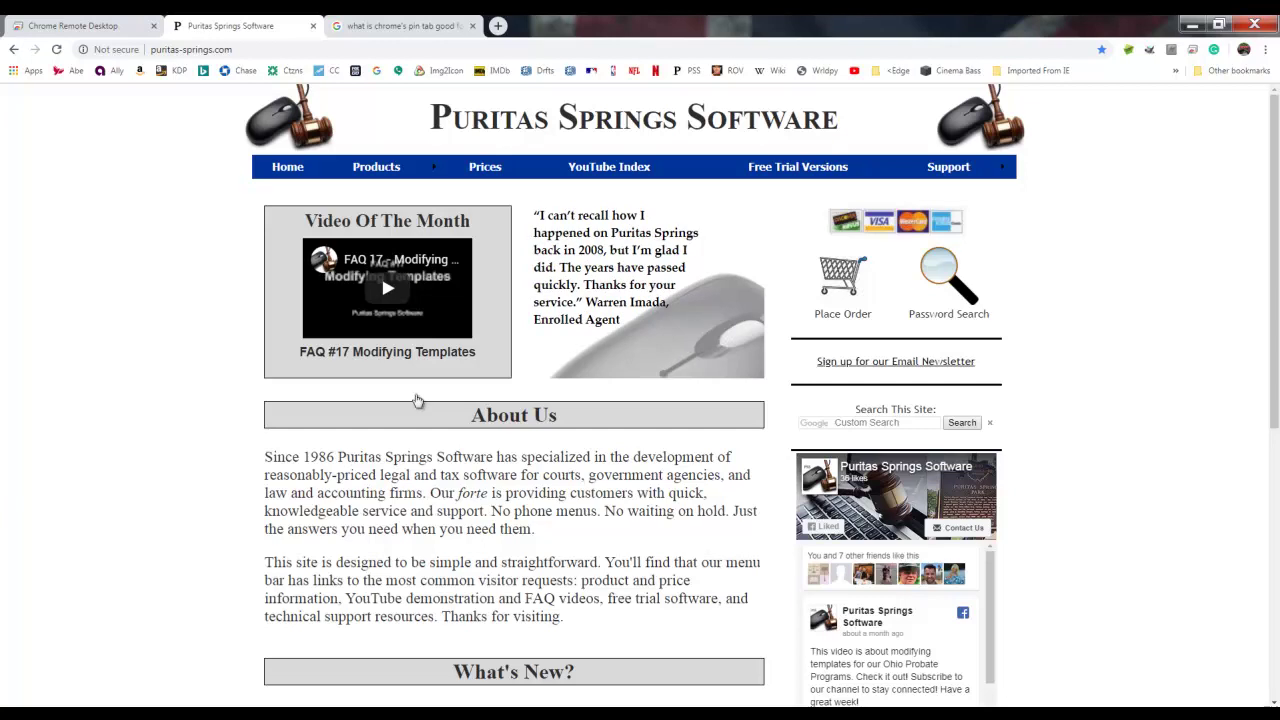
pyautogui.click(1192, 24)
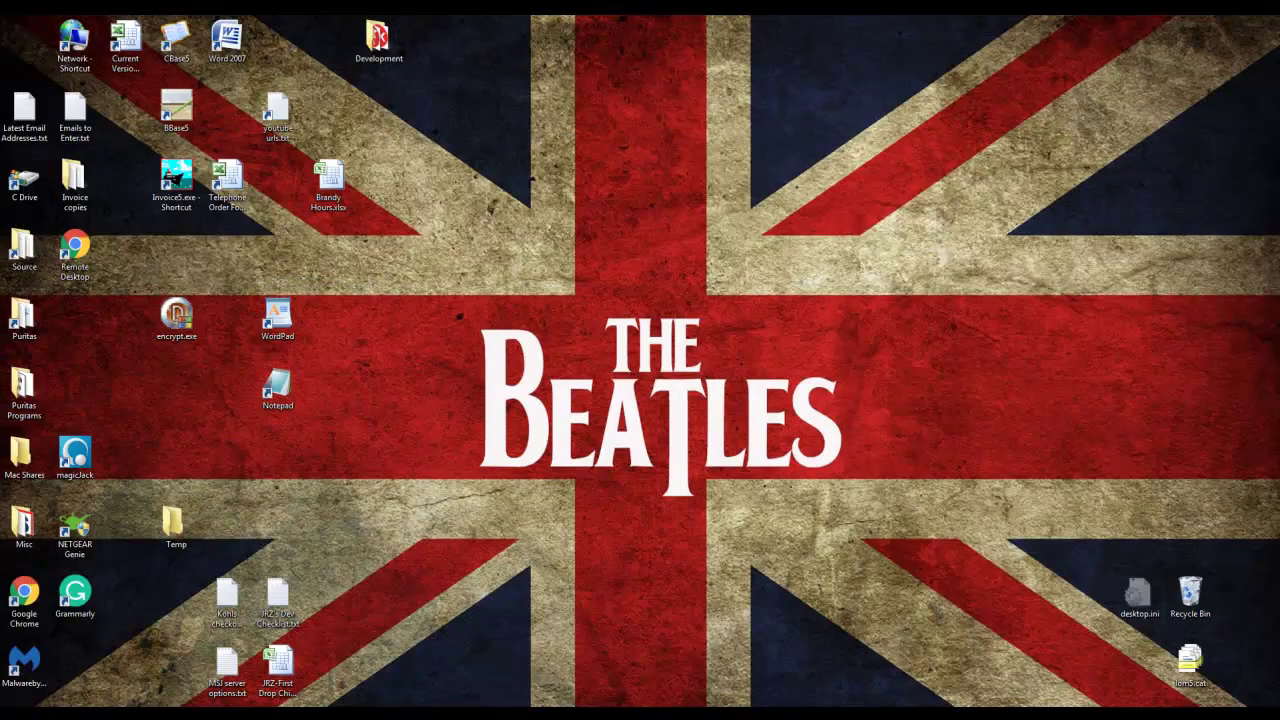
# Restore Latin Filler Text.txt in Notepad and select all of its text
pyautogui.moveTo(230, 712)
pyautogui.click(379, 669)
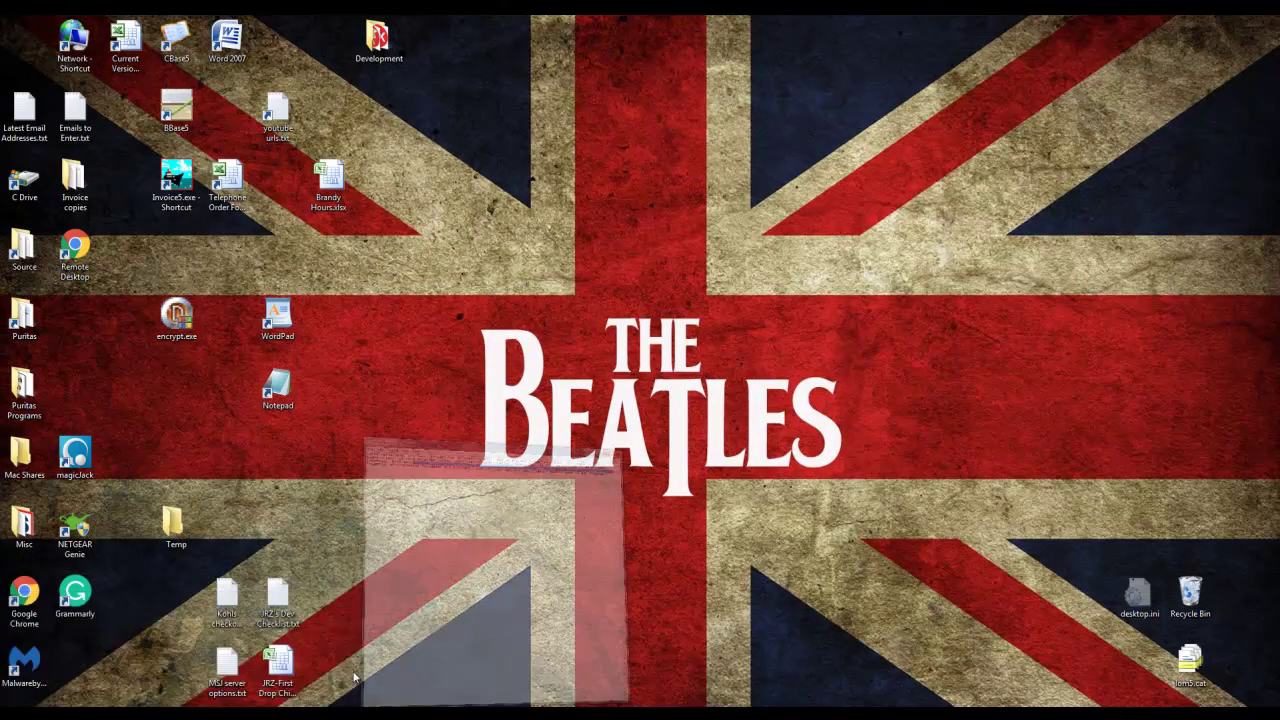
pyautogui.click(783, 274)
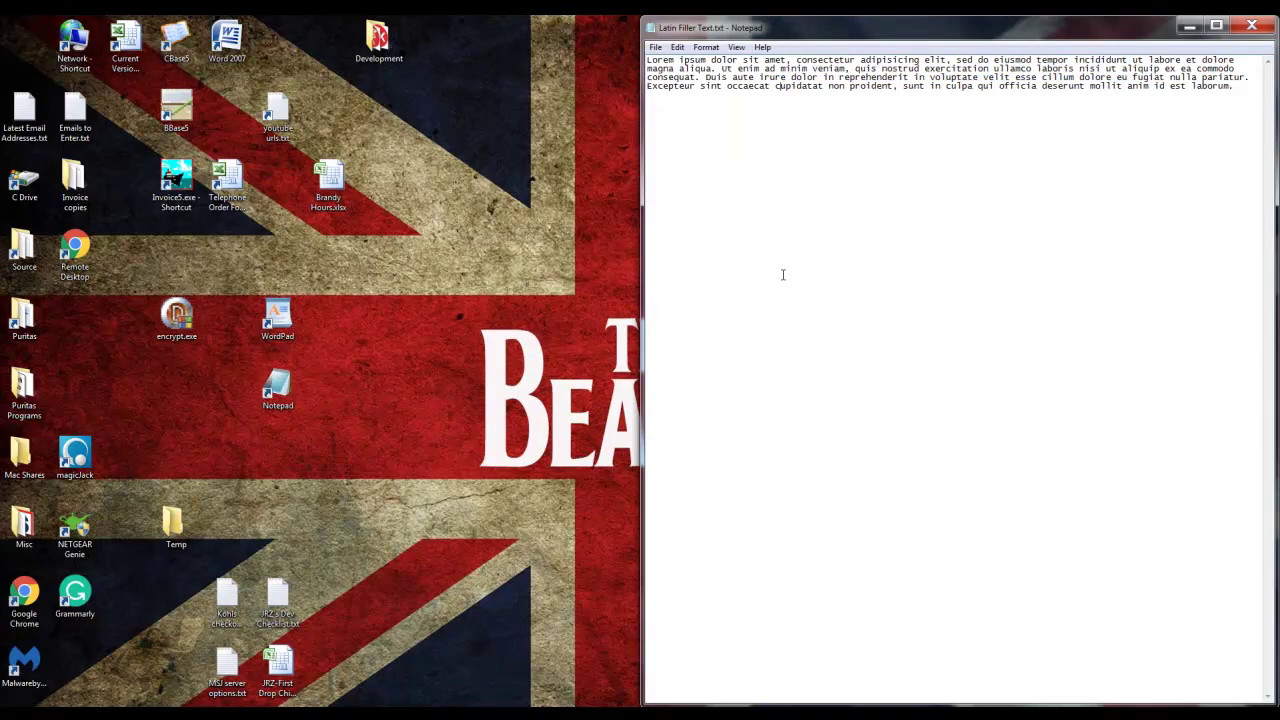
pyautogui.hotkey('ctrl', 'a')
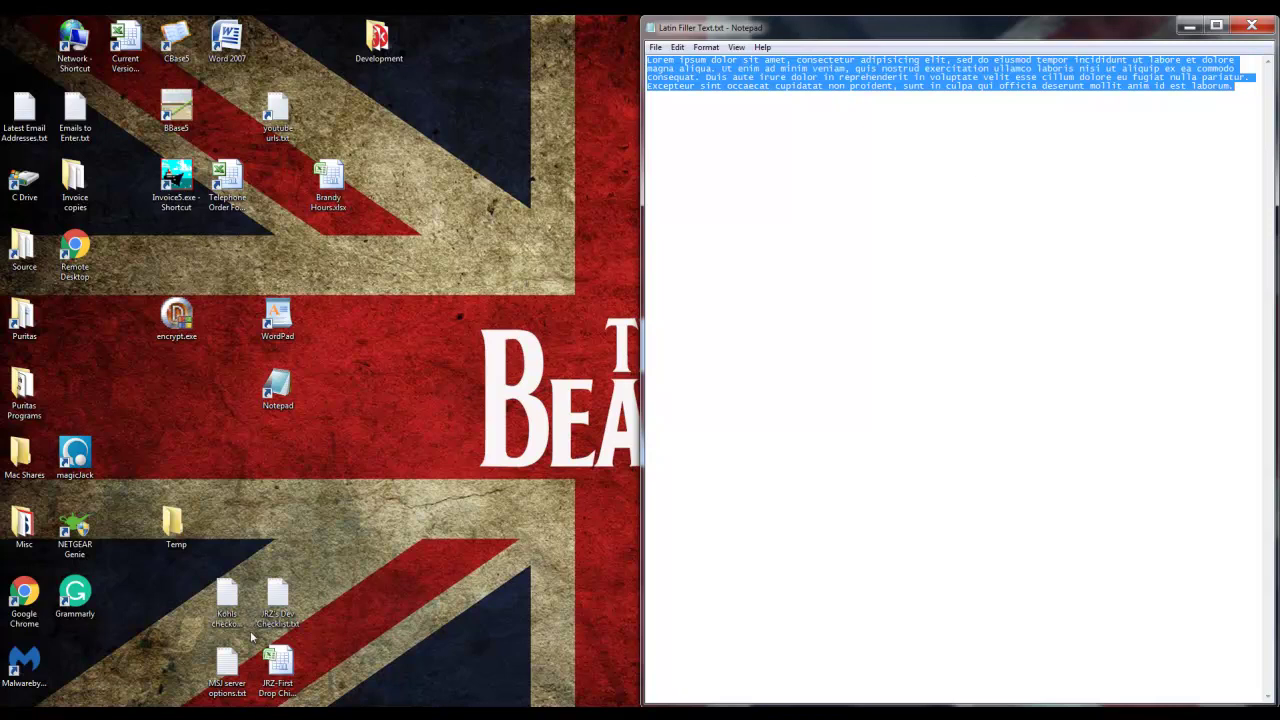
# Bring up the RTF folder window of P1041_19 and select all of its items
pyautogui.moveTo(290, 712)
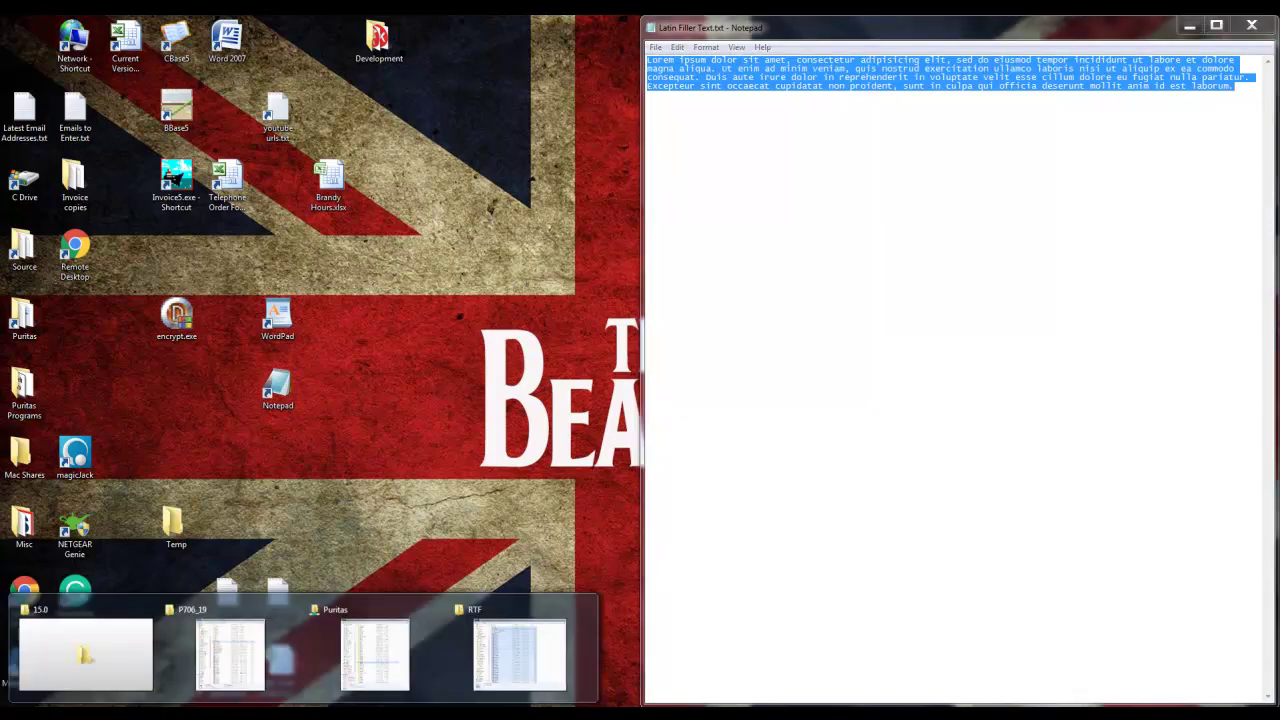
pyautogui.moveTo(457, 670)
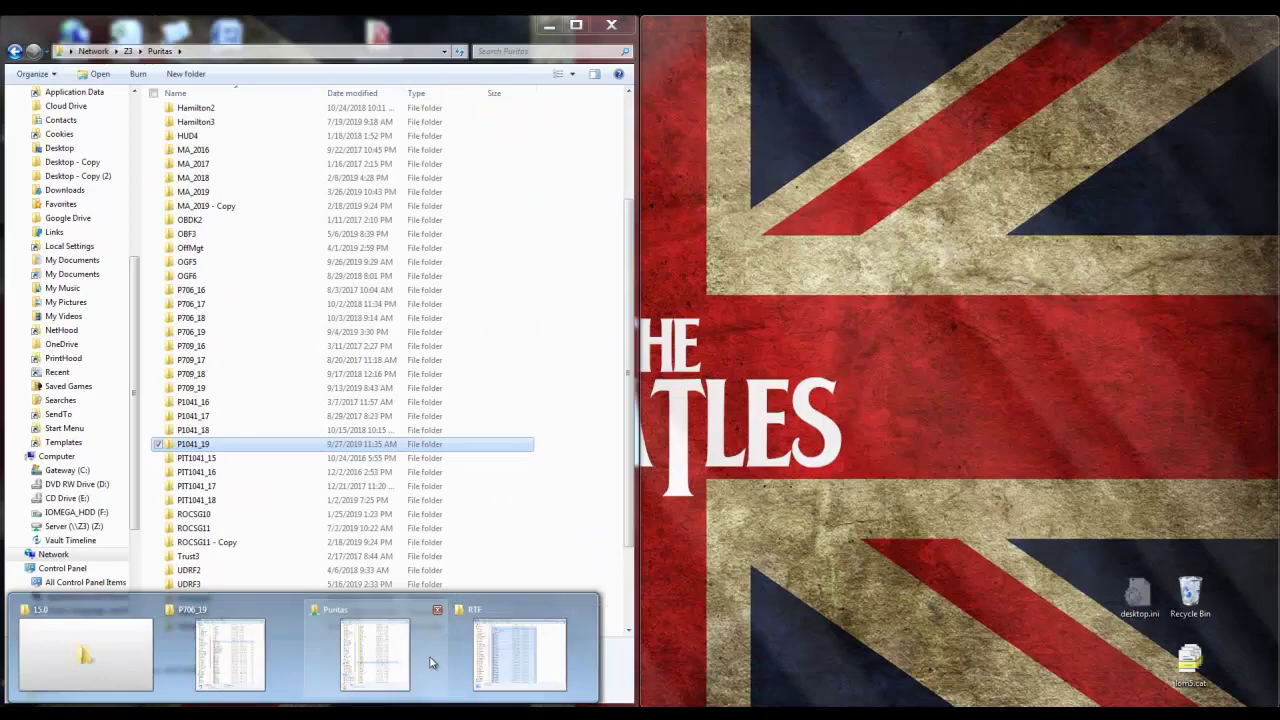
pyautogui.click(519, 655)
pyautogui.click(645, 342)
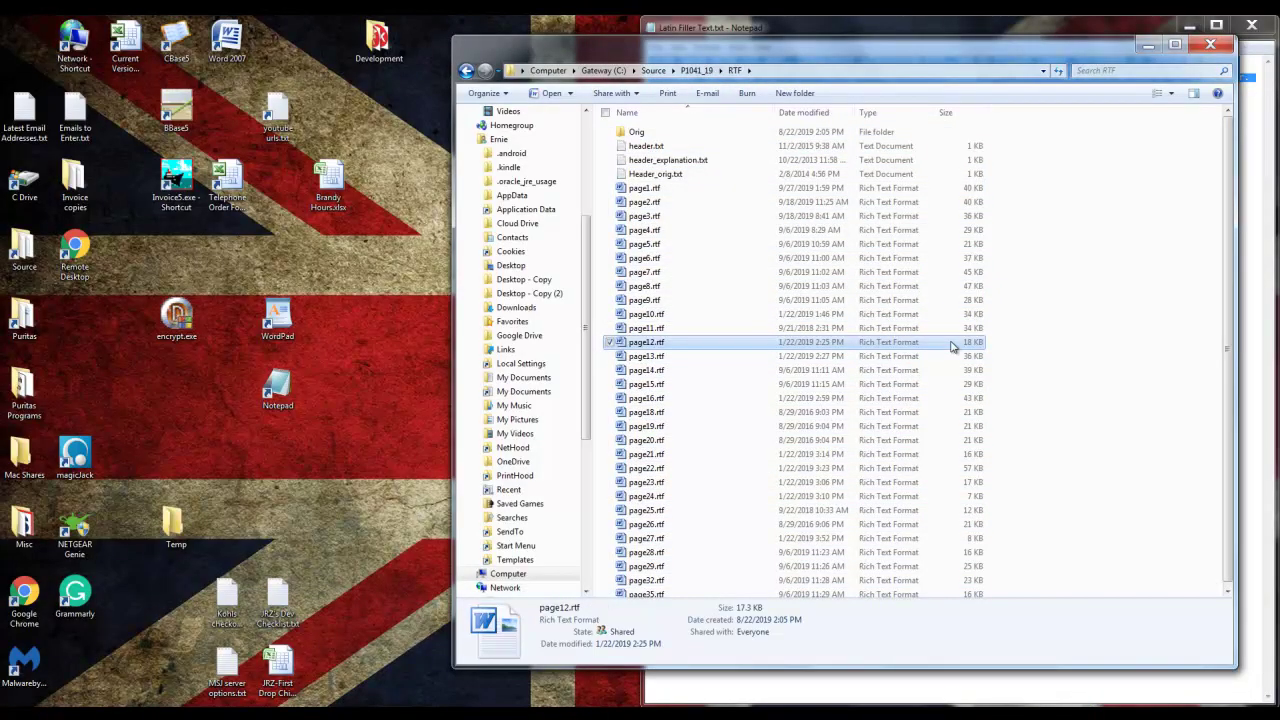
pyautogui.hotkey('ctrl', 'a')
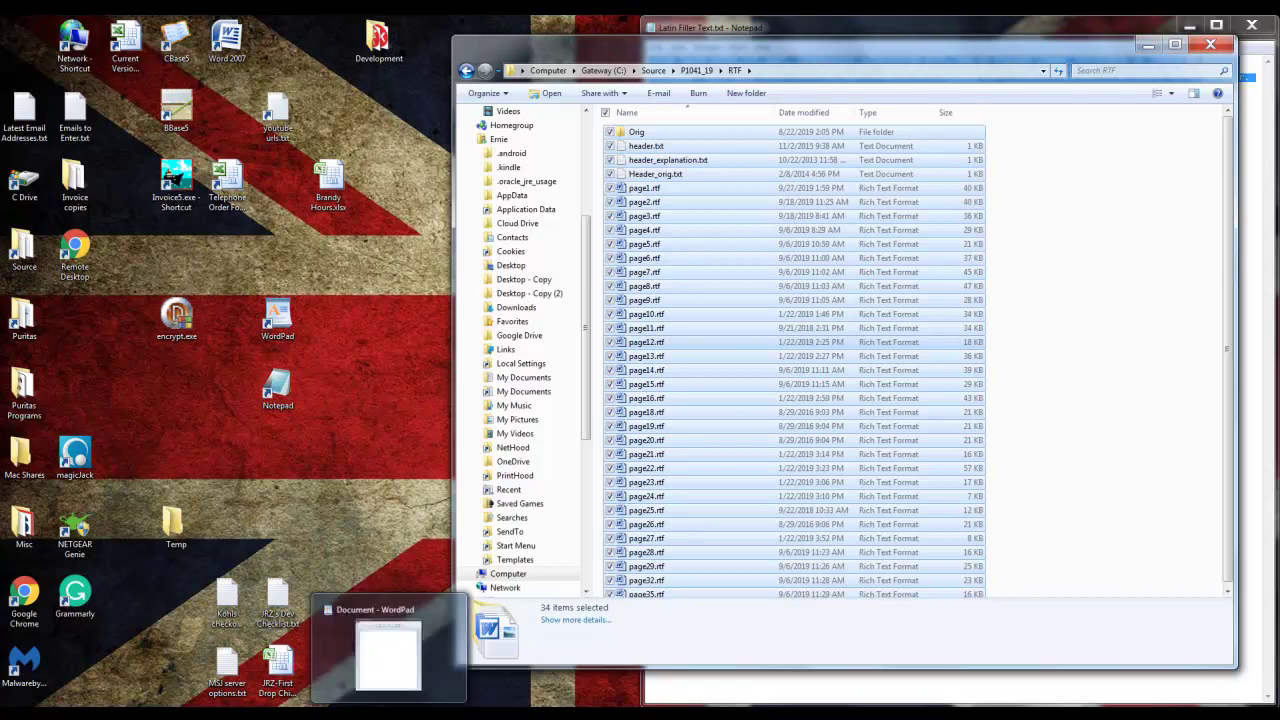
# Open a Windows file search window over Chrome and dismiss it again
pyautogui.click(386, 714)
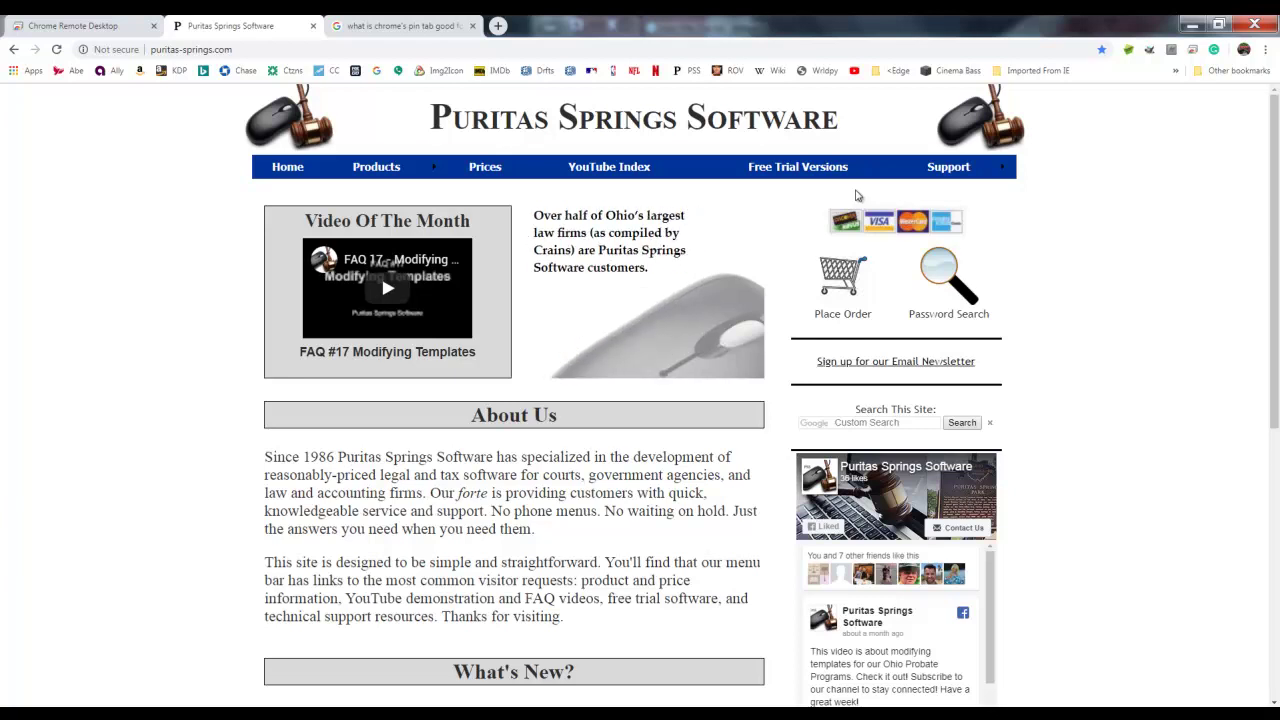
pyautogui.press('super+d')
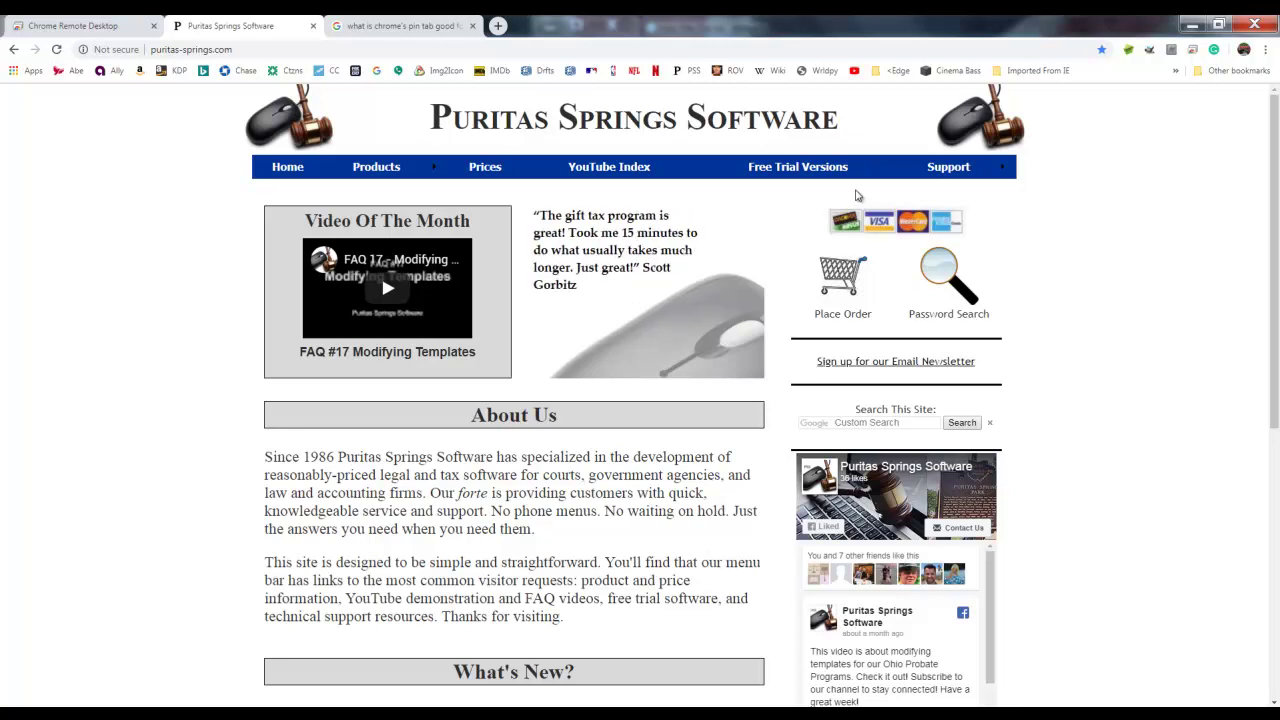
pyautogui.press('super+f')
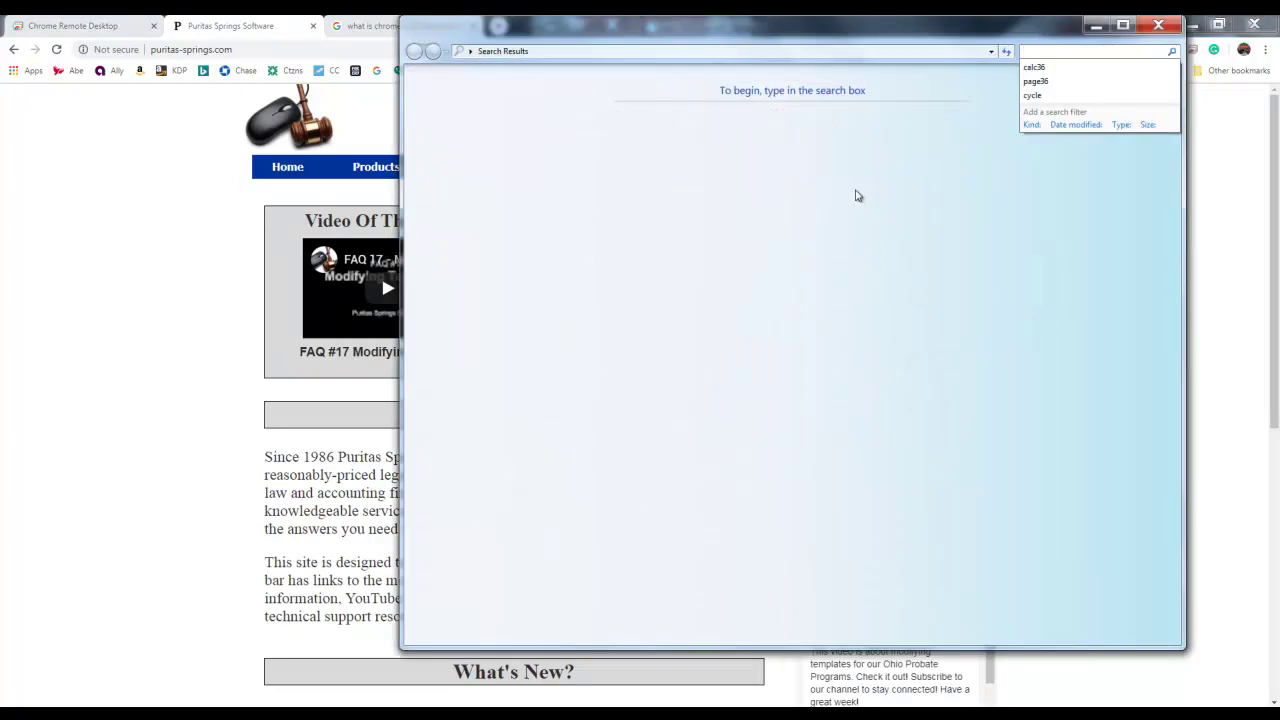
pyautogui.press('Escape')
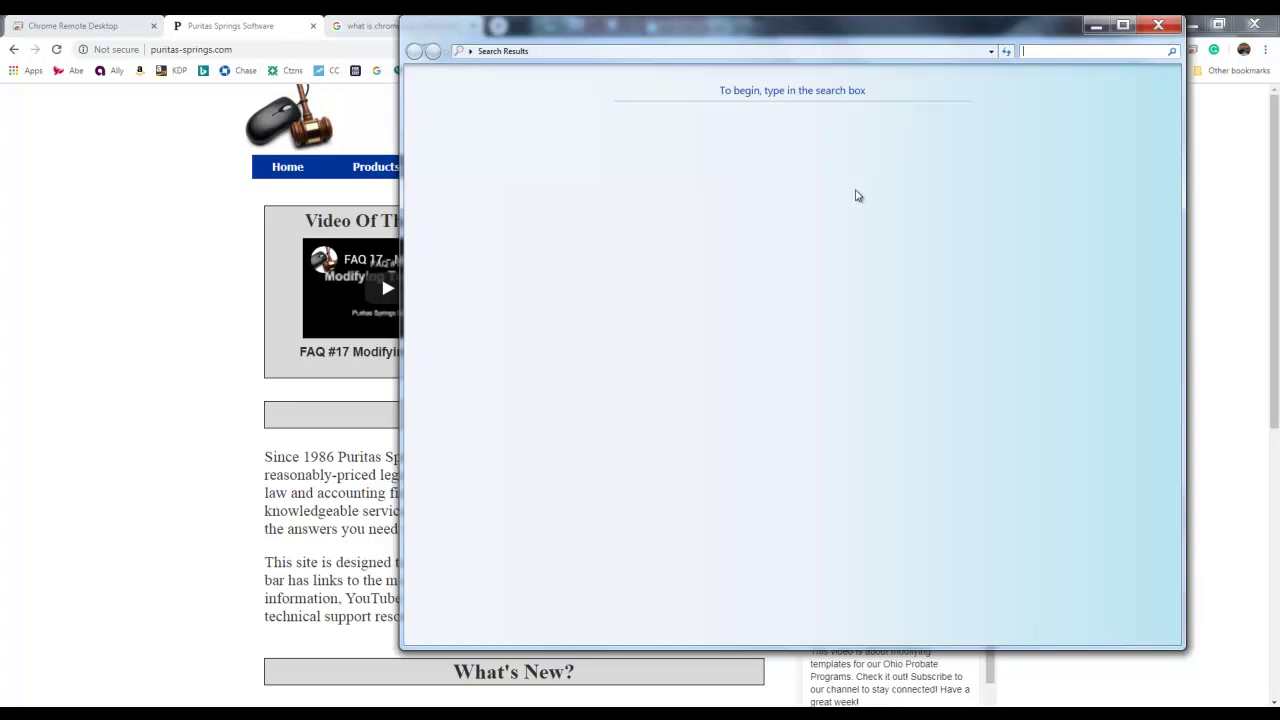
pyautogui.click(1092, 51)
pyautogui.click(1036, 95)
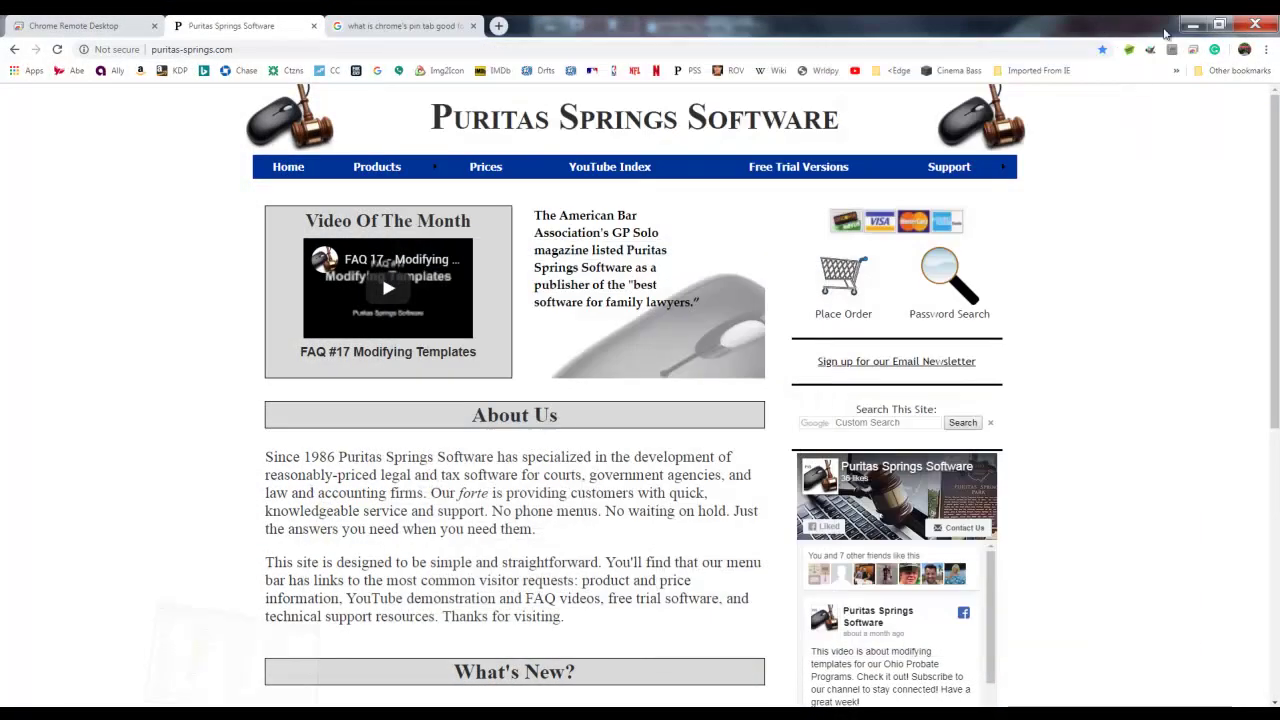
pyautogui.click(1097, 24)
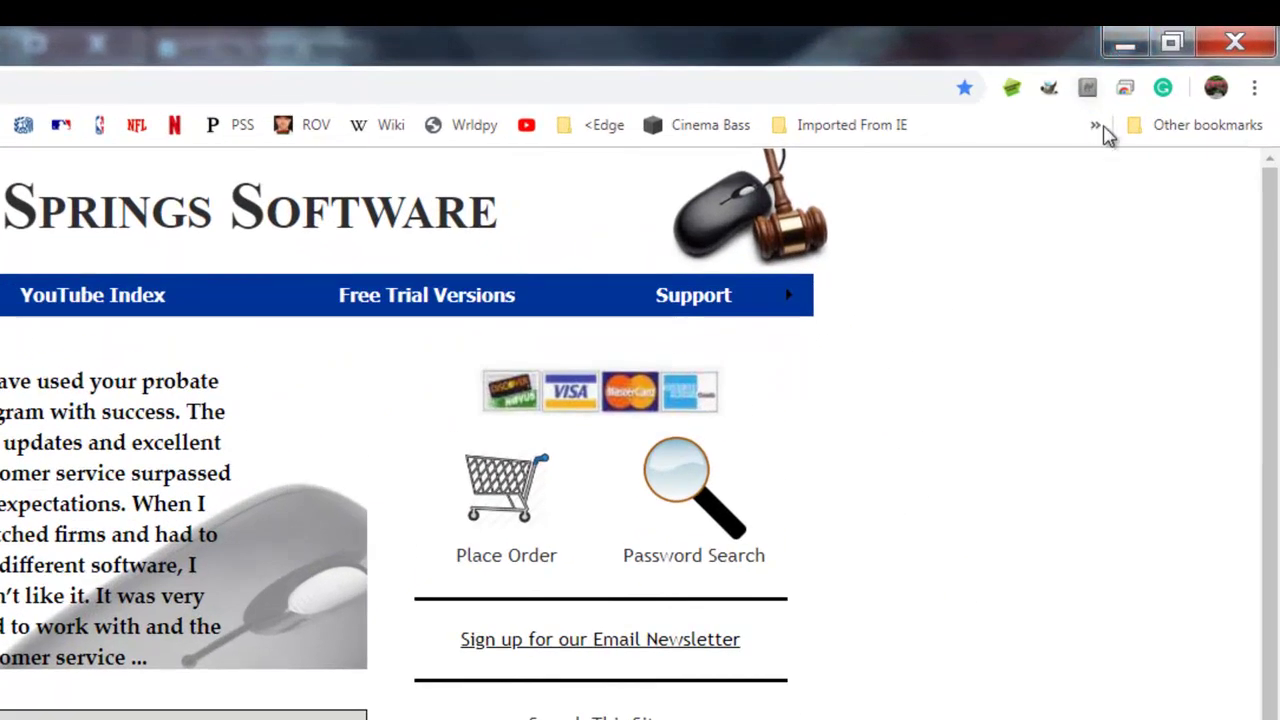
pyautogui.click(1256, 90)
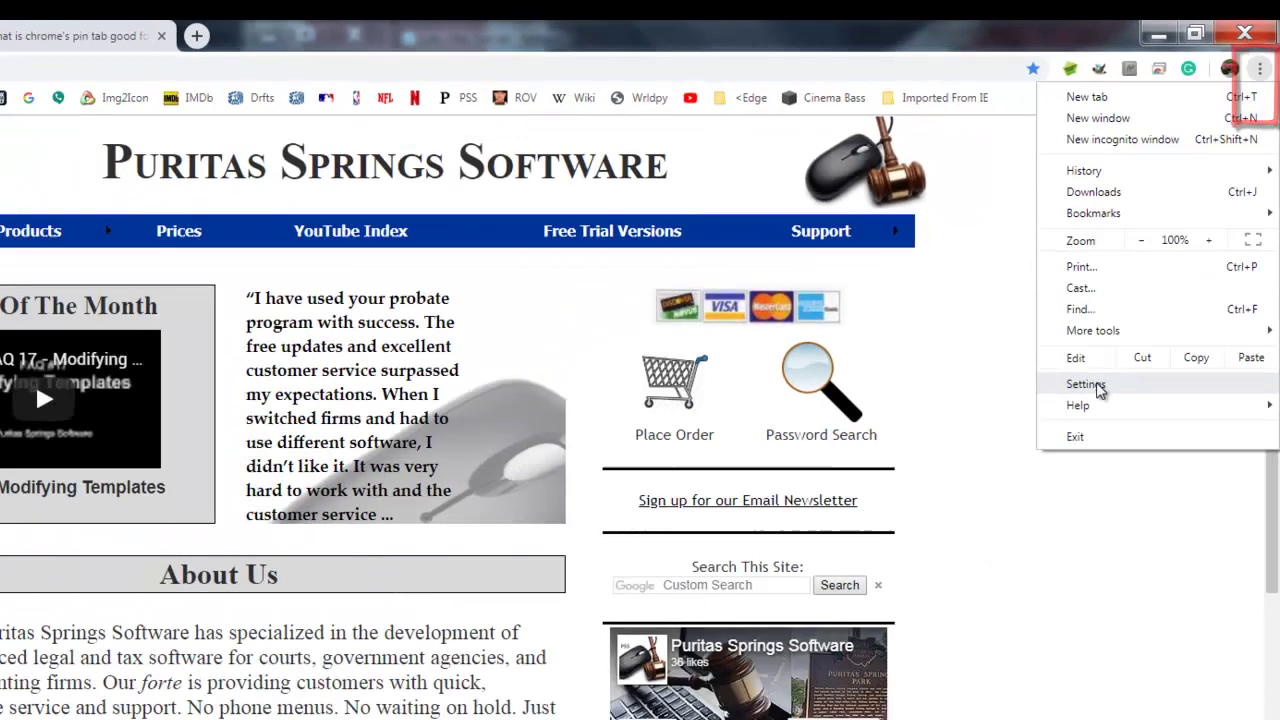
pyautogui.click(1032, 490)
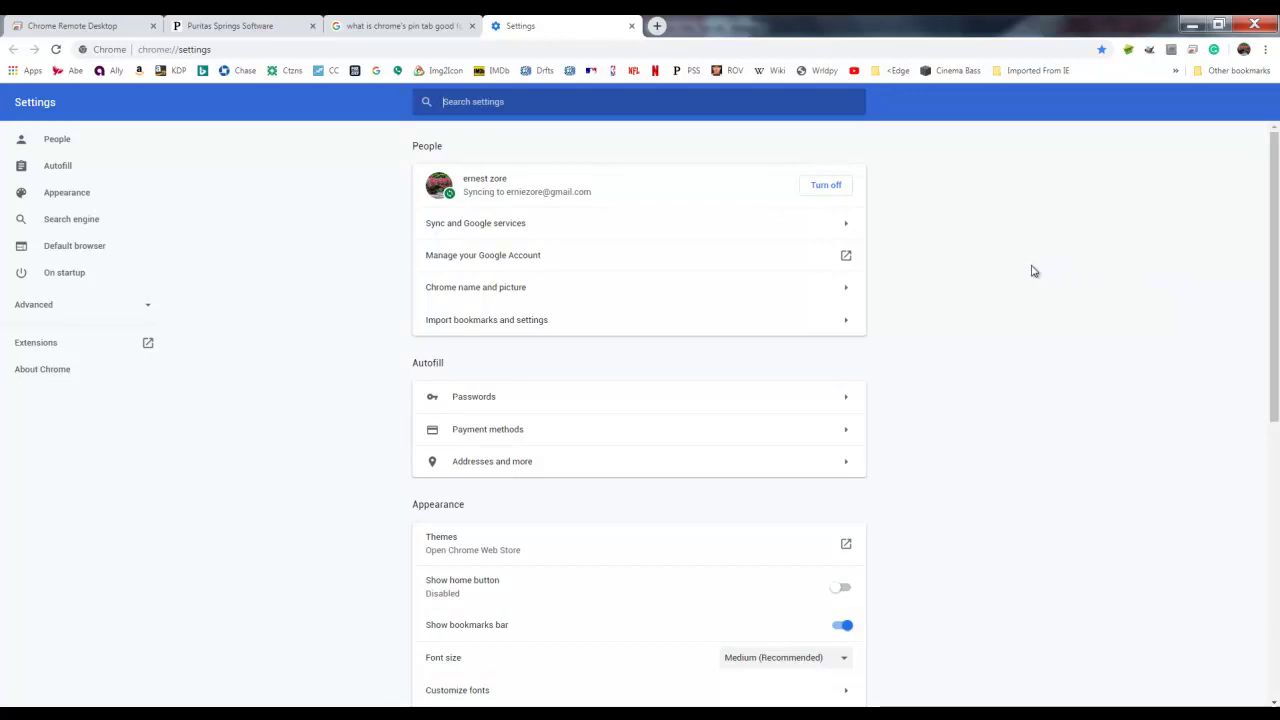
pyautogui.scroll(-3, 1008, 330)
pyautogui.scroll(-2, 1008, 330)
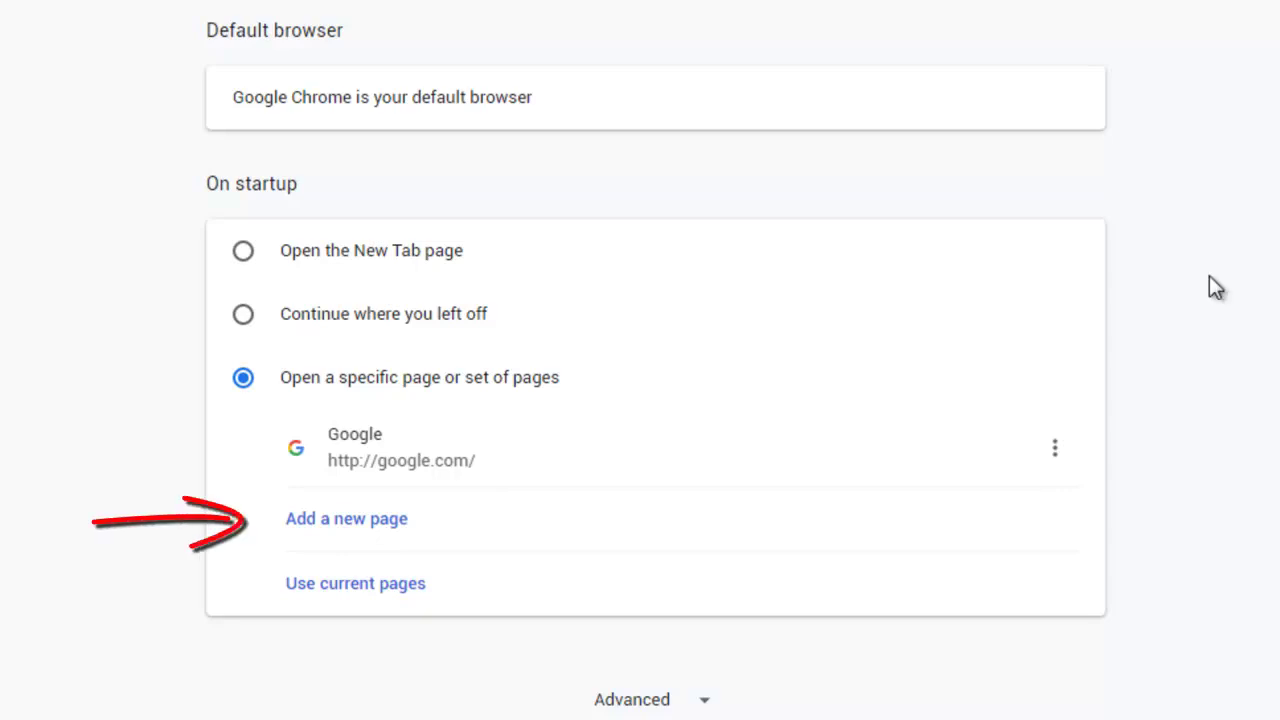
pyautogui.click(378, 520)
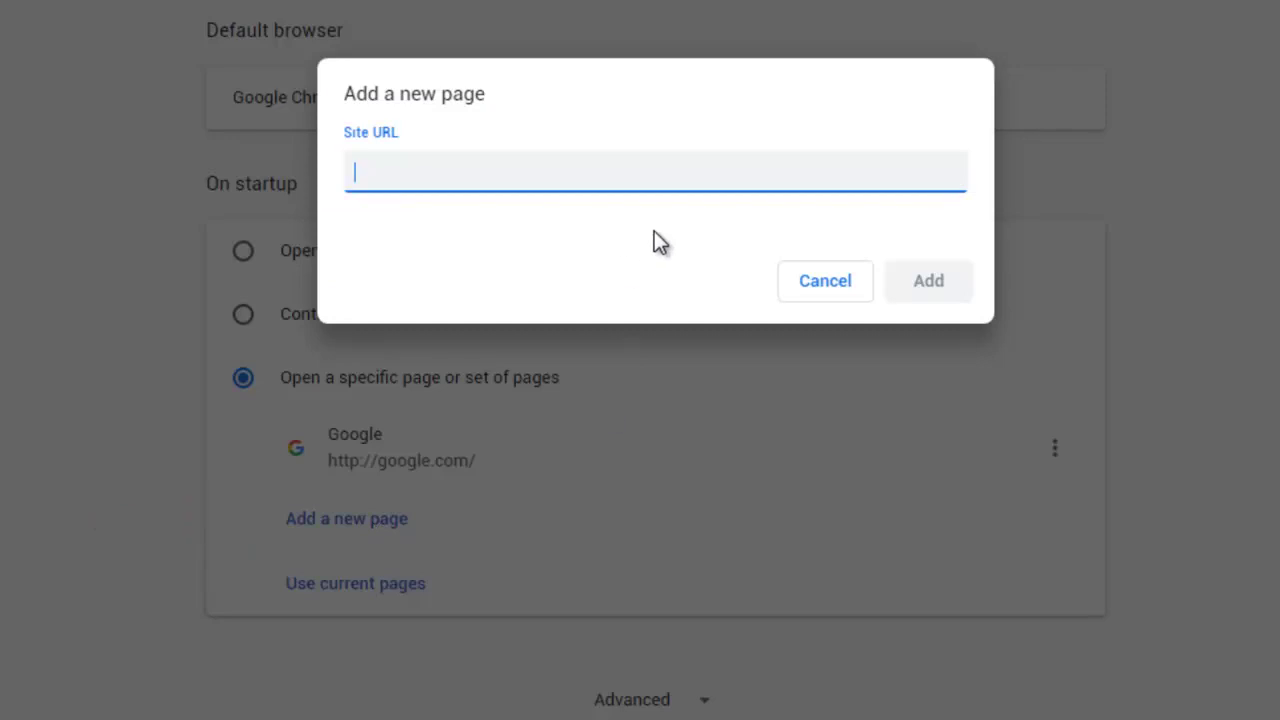
pyautogui.write('www.puritas-springs.com')
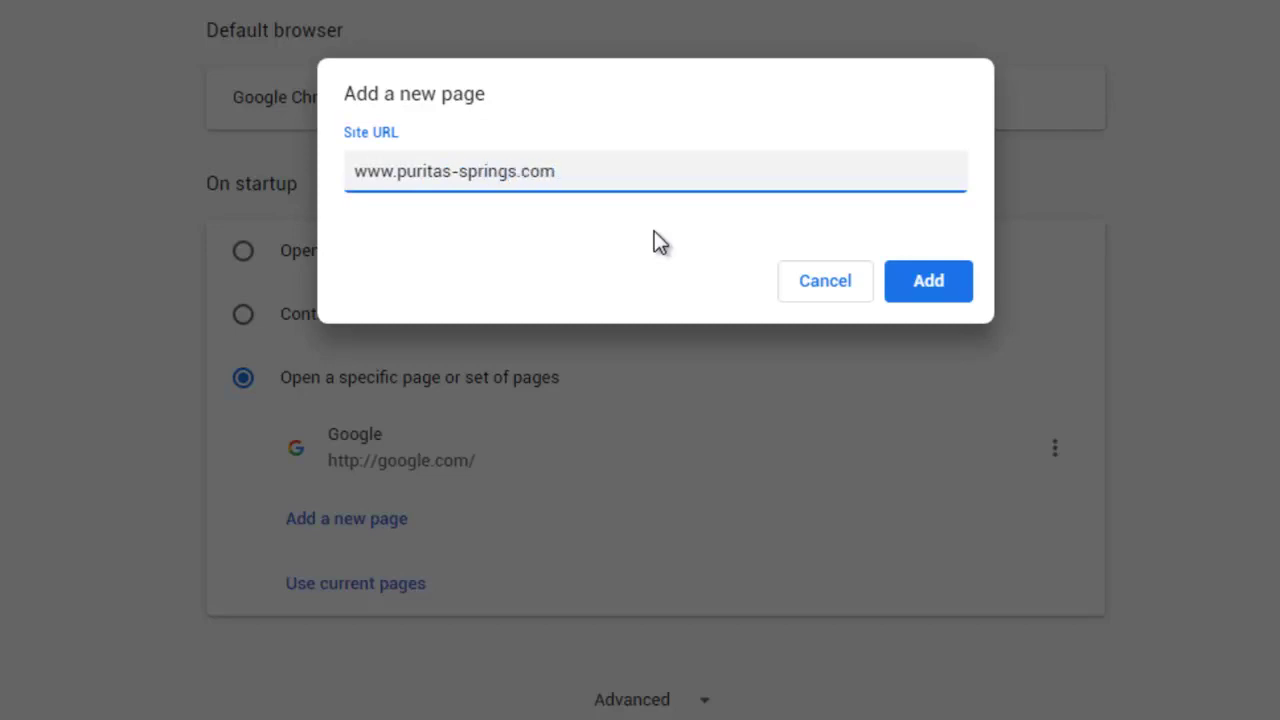
pyautogui.click(926, 285)
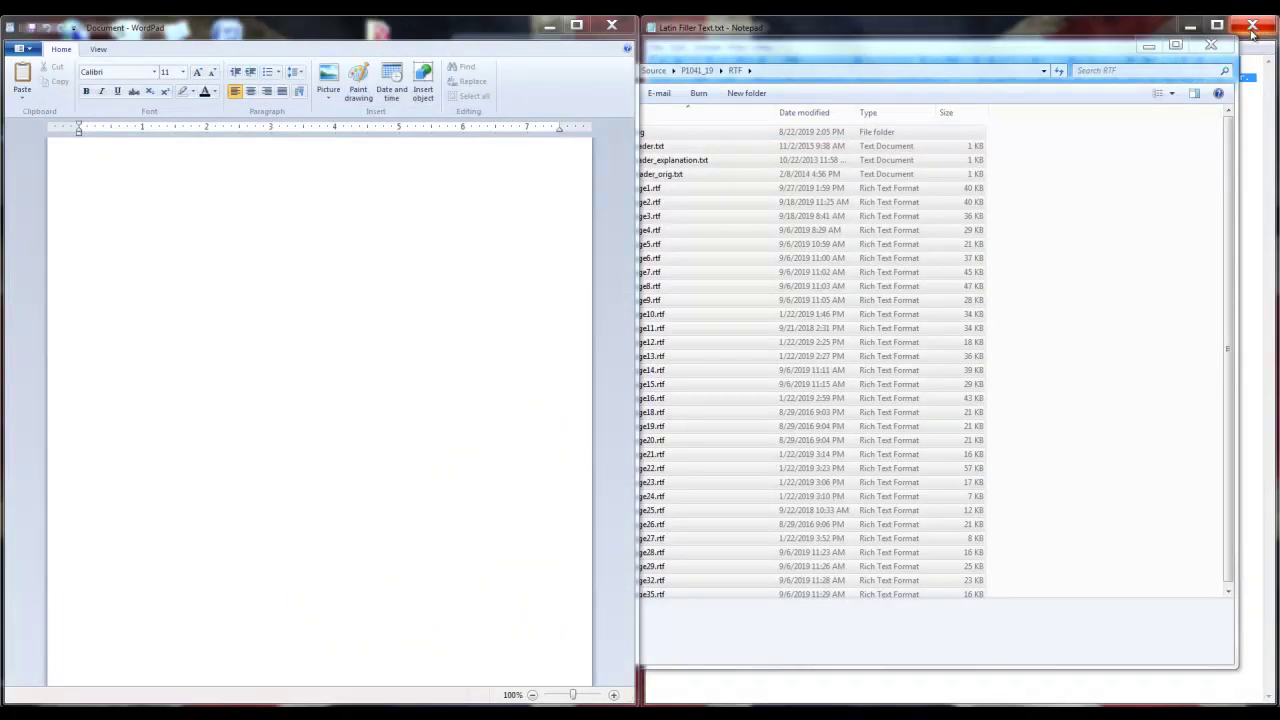
# Clear the open windows off the desktop and relaunch Chrome to check the Puritas Springs Software and Google startup tabs
pyautogui.click(549, 24)
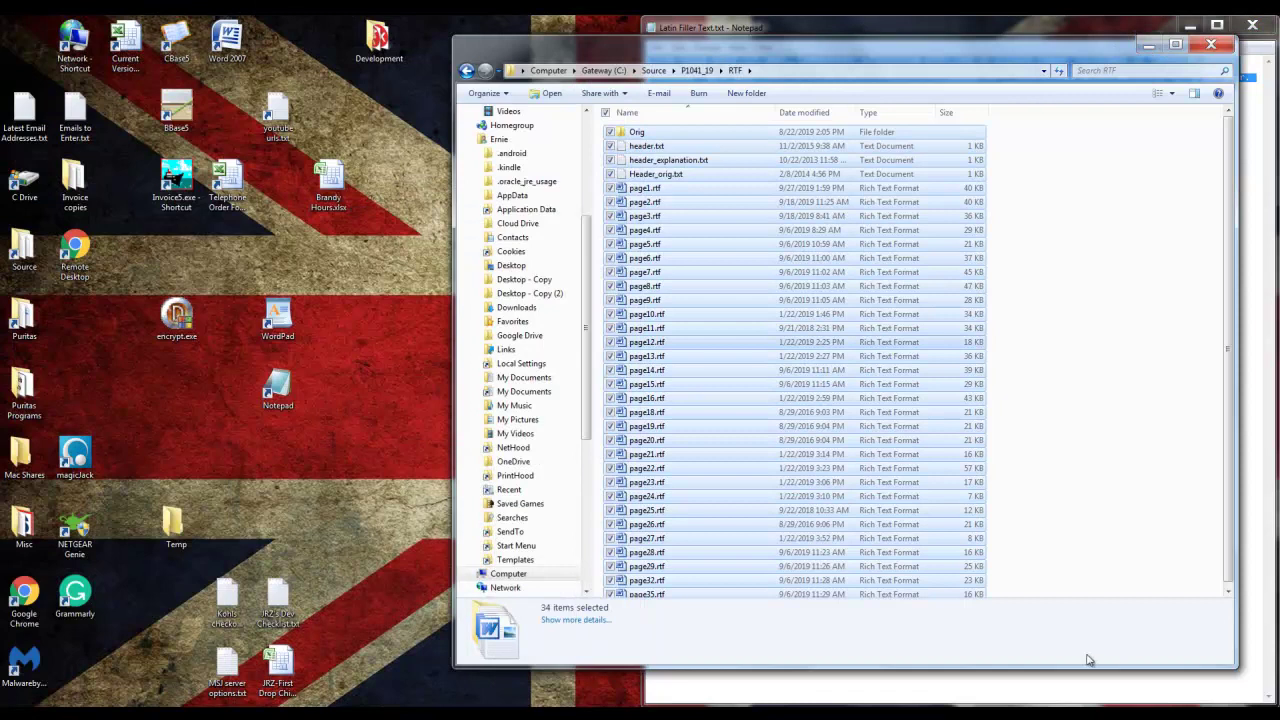
pyautogui.press('super+d')
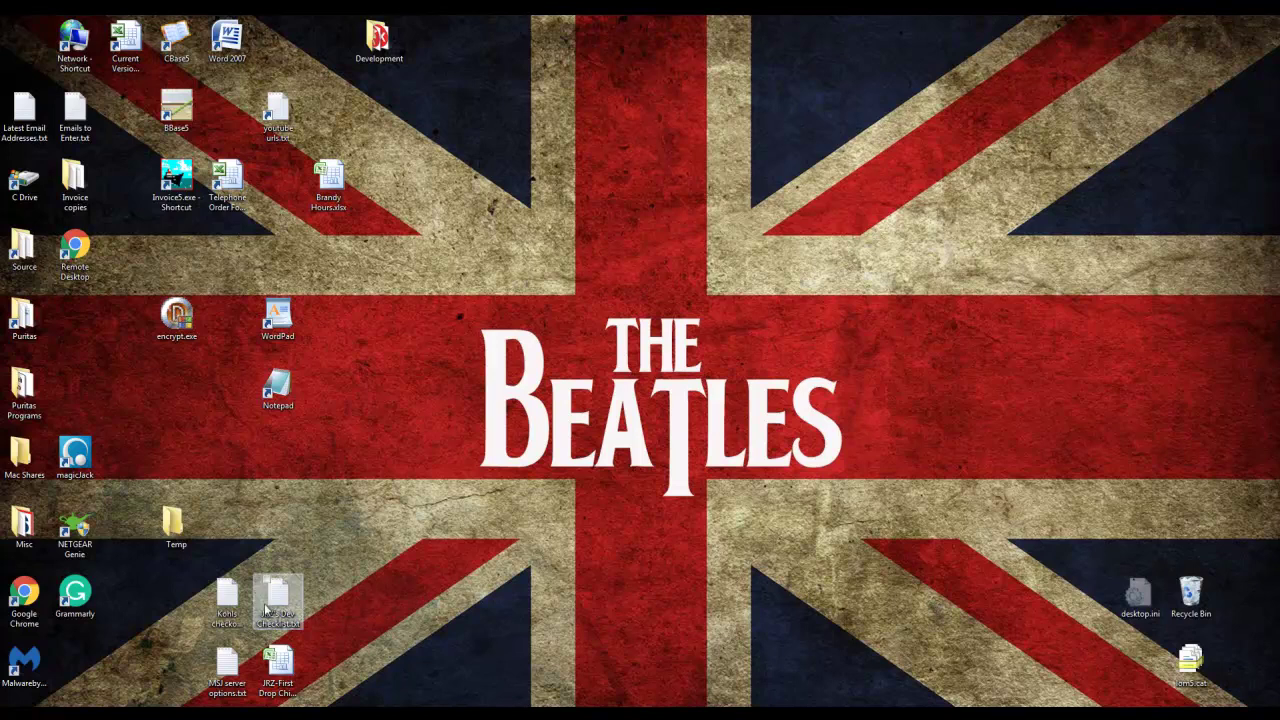
pyautogui.doubleClick(30, 597)
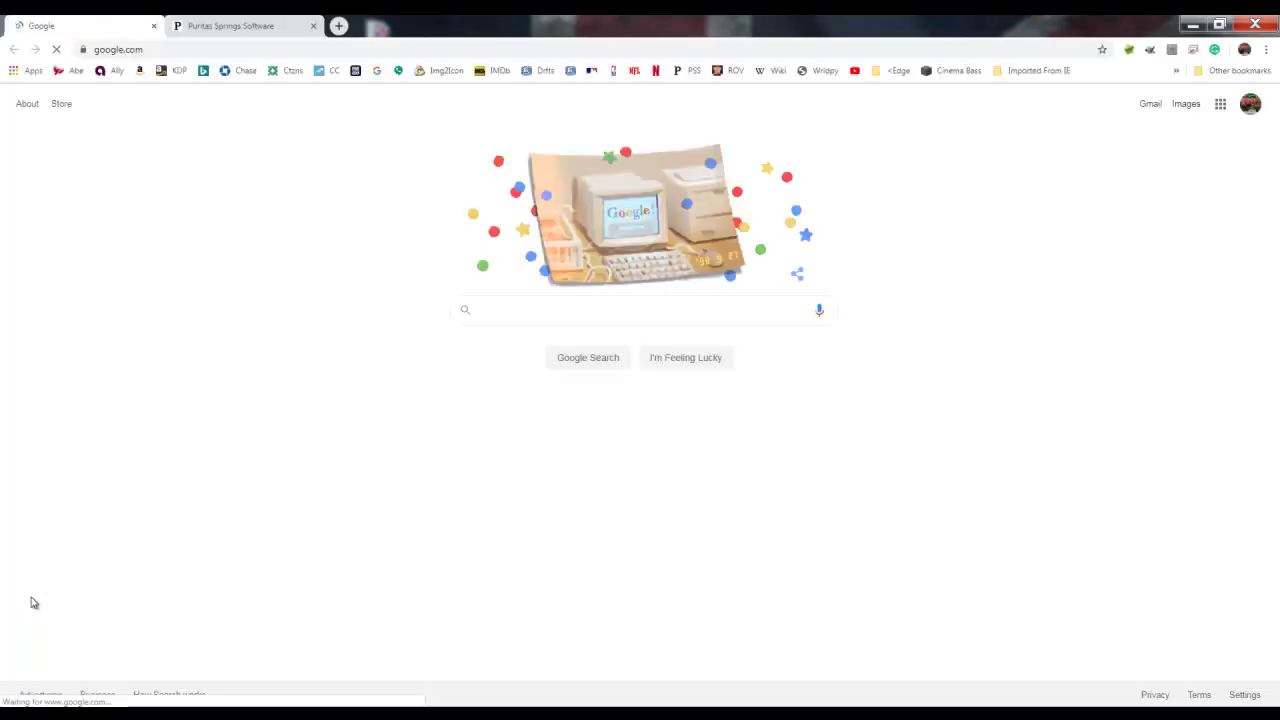
pyautogui.click(258, 28)
pyautogui.click(120, 28)
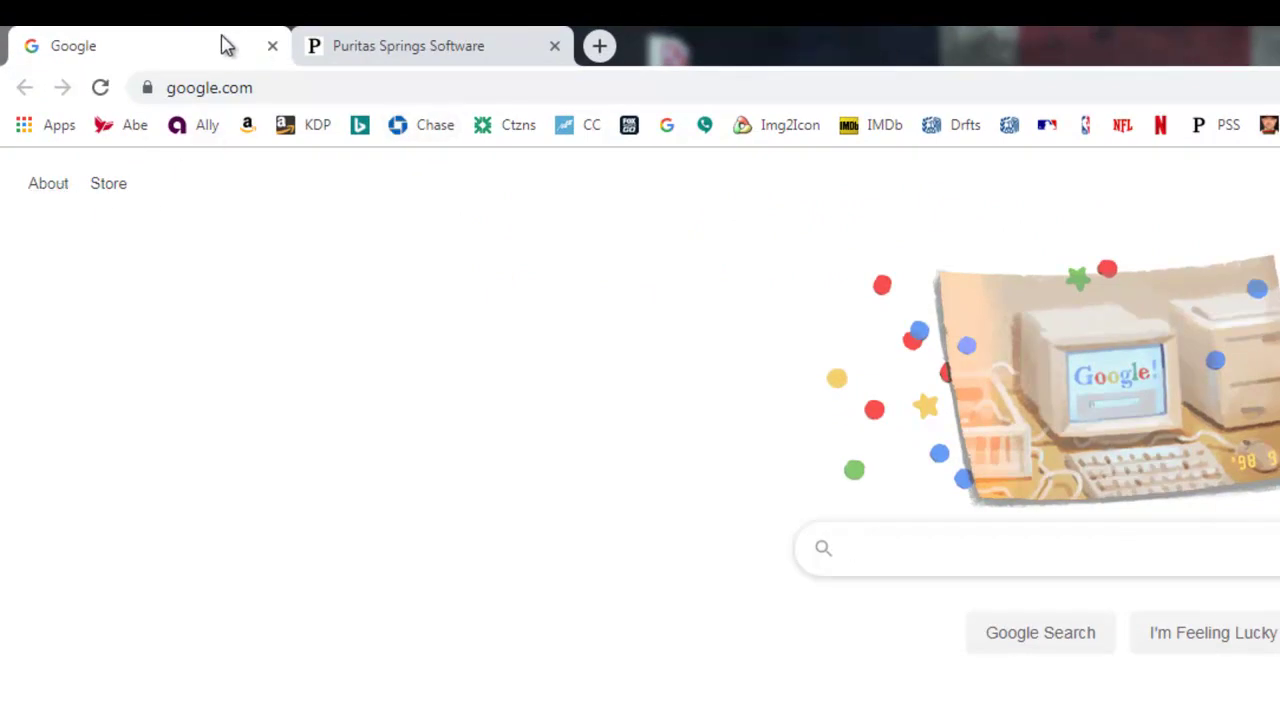
# Pin the Puritas Springs Software and Google tabs, and switch between the two pinned tabs
pyautogui.rightClick(388, 52)
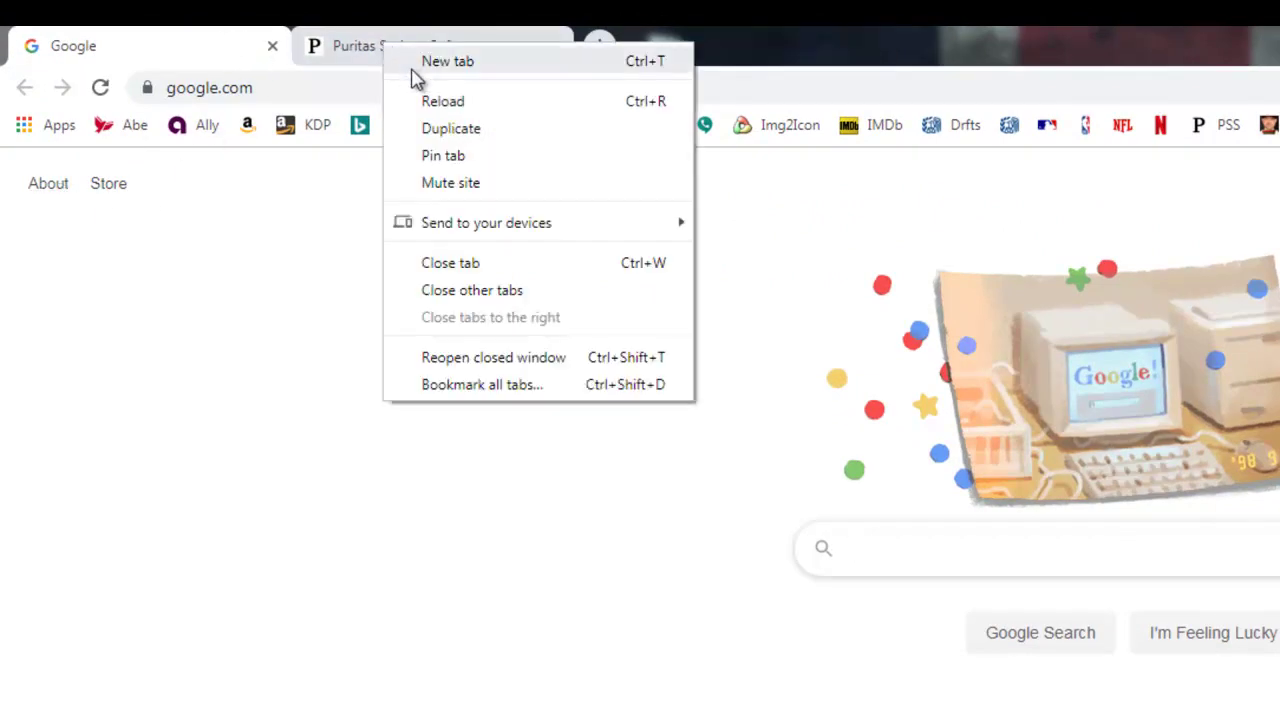
pyautogui.click(444, 156)
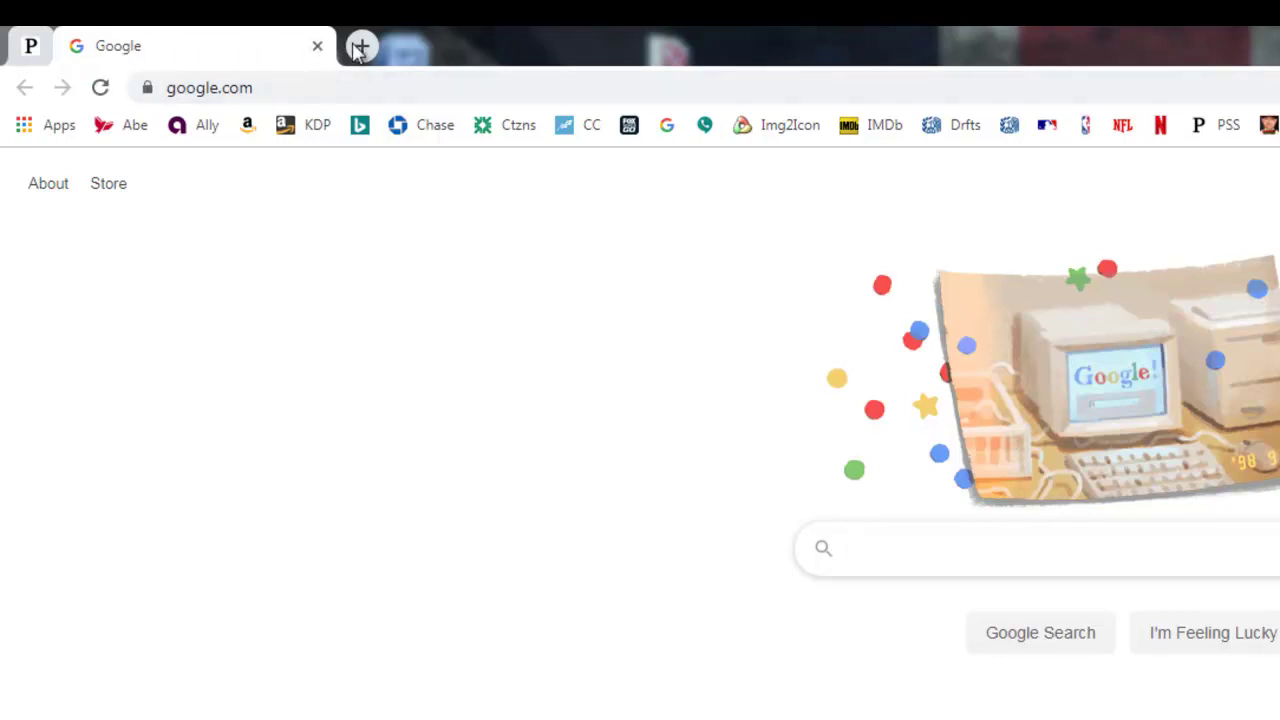
pyautogui.rightClick(177, 57)
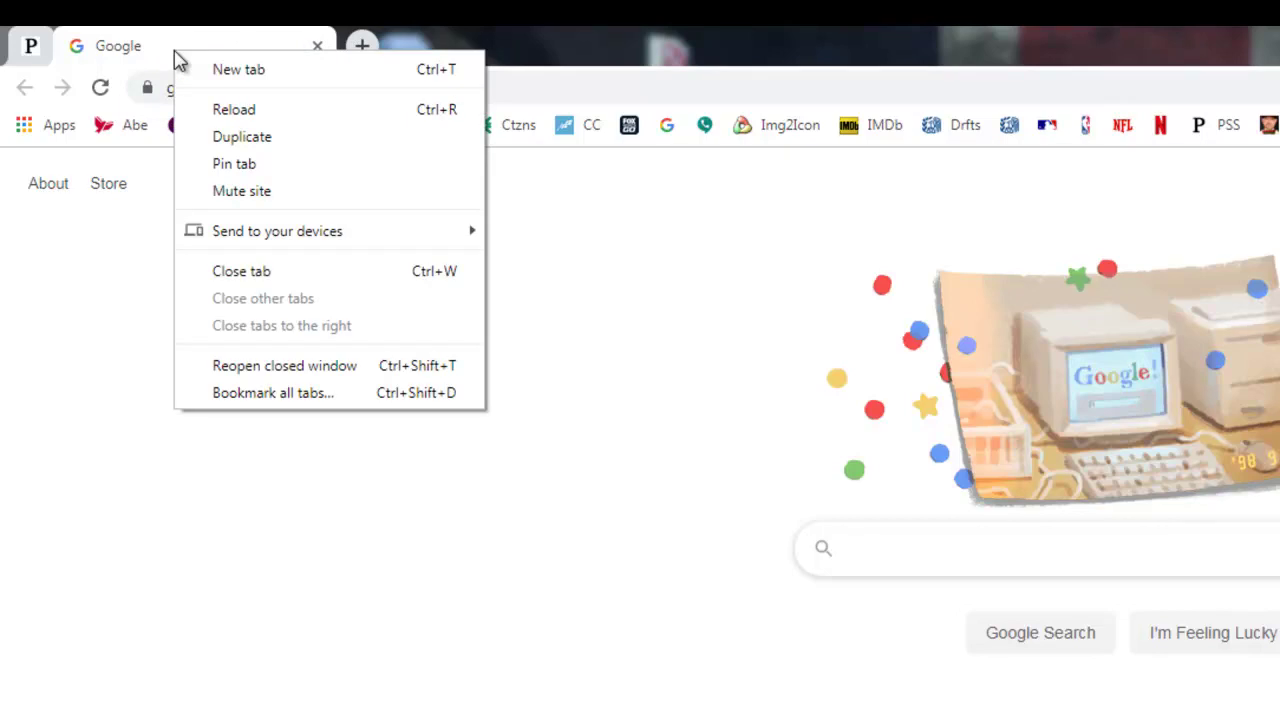
pyautogui.click(255, 170)
pyautogui.click(48, 55)
pyautogui.click(77, 52)
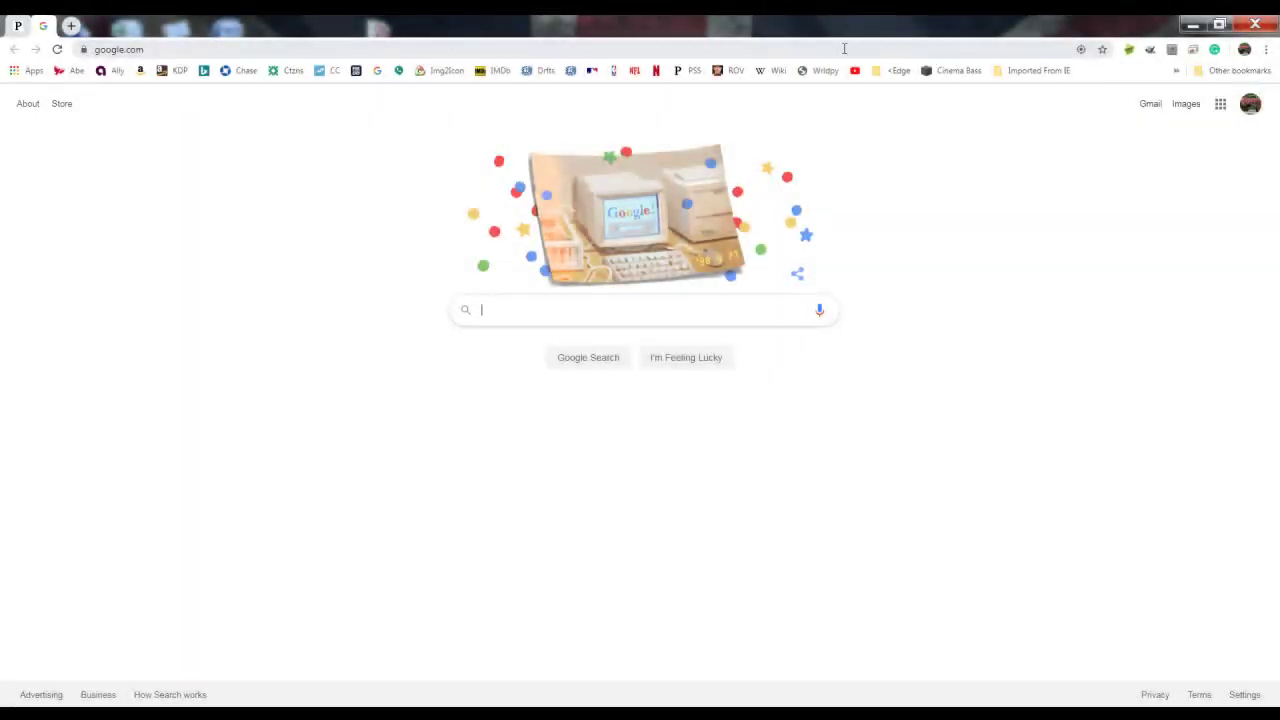
# Shrink the Chrome window to reveal the desktop and create a desktop shortcut to google.com from its address
pyautogui.doubleClick(1003, 30)
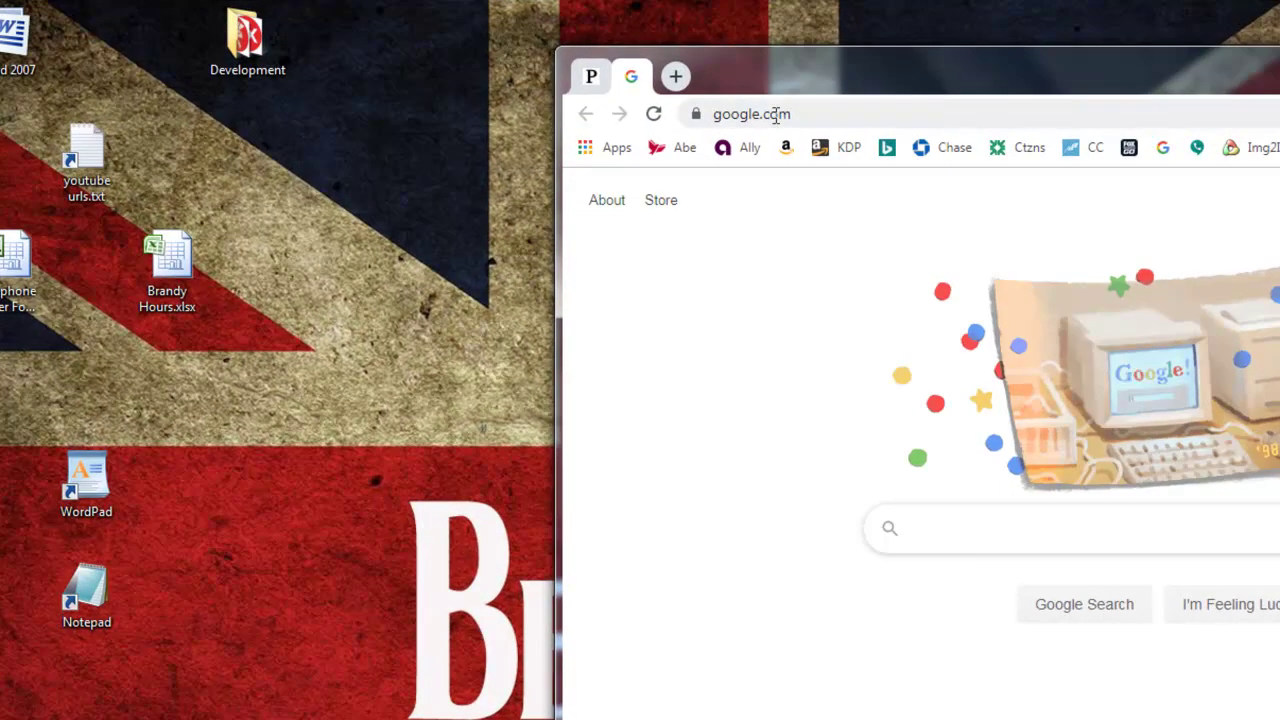
pyautogui.click(799, 115)
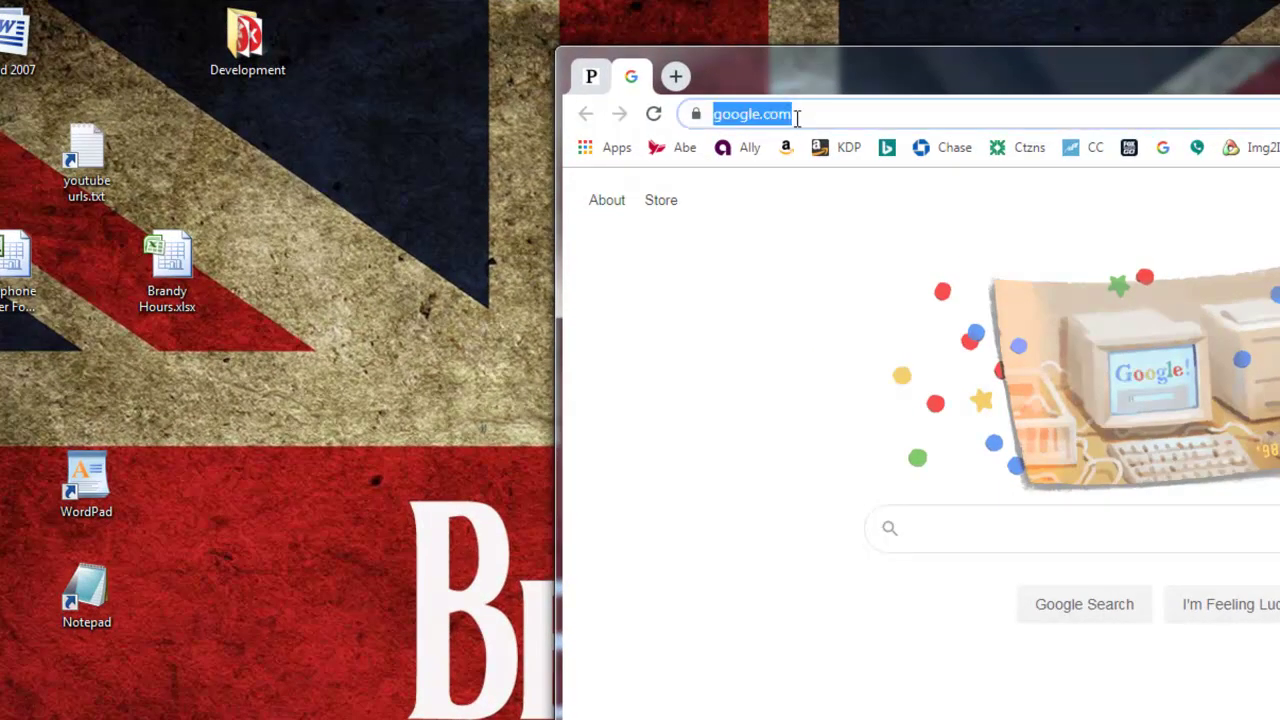
pyautogui.moveTo(757, 120); pyautogui.dragTo(446, 295)
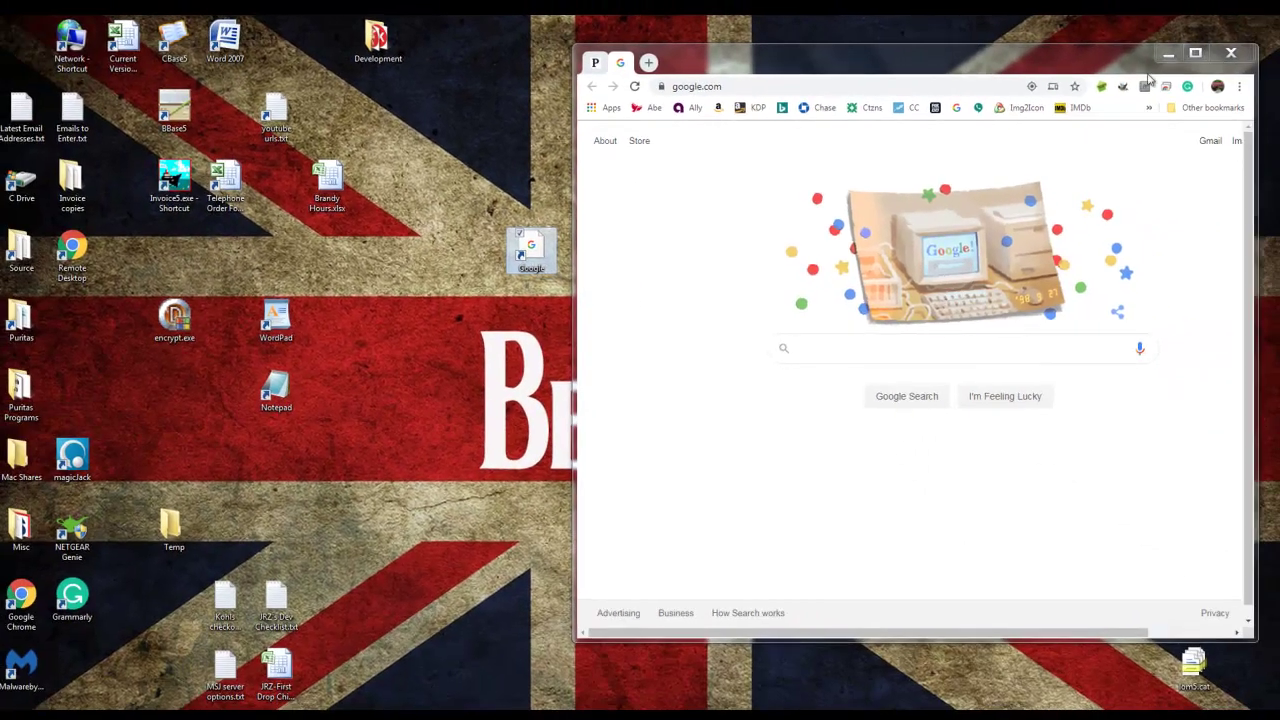
# Minimize Chrome, open Google from its new desktop shortcut and maximize the browser window
pyautogui.click(1168, 53)
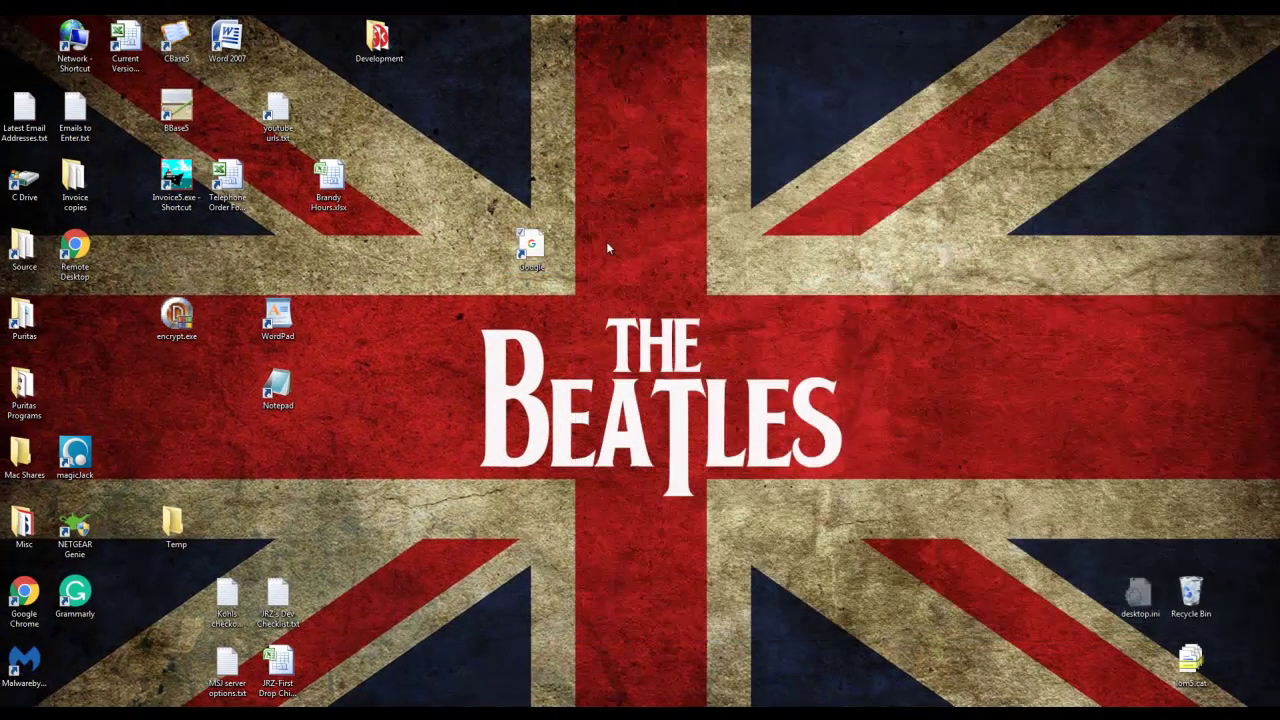
pyautogui.doubleClick(533, 248)
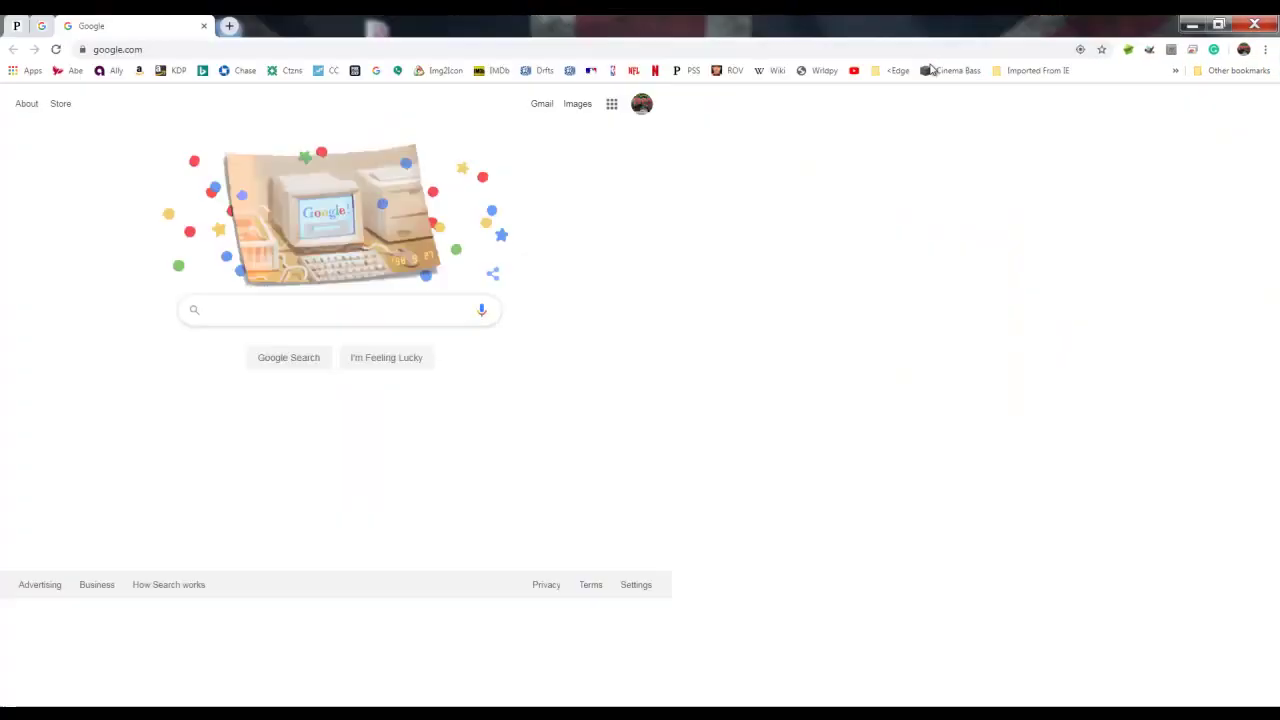
pyautogui.doubleClick(928, 64)
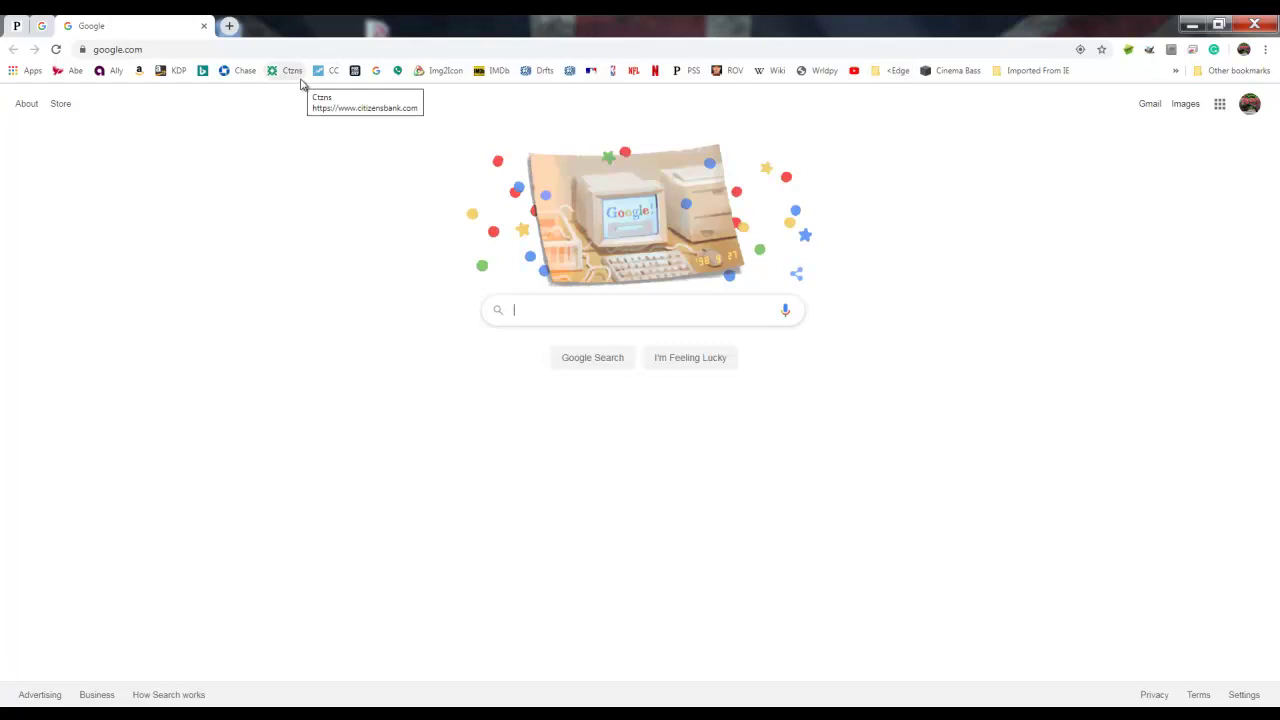
# Remove the name from the Chase bookmark and save it so that only its icon shows on the bookmarks bar
pyautogui.rightClick(243, 73)
pyautogui.click(265, 177)
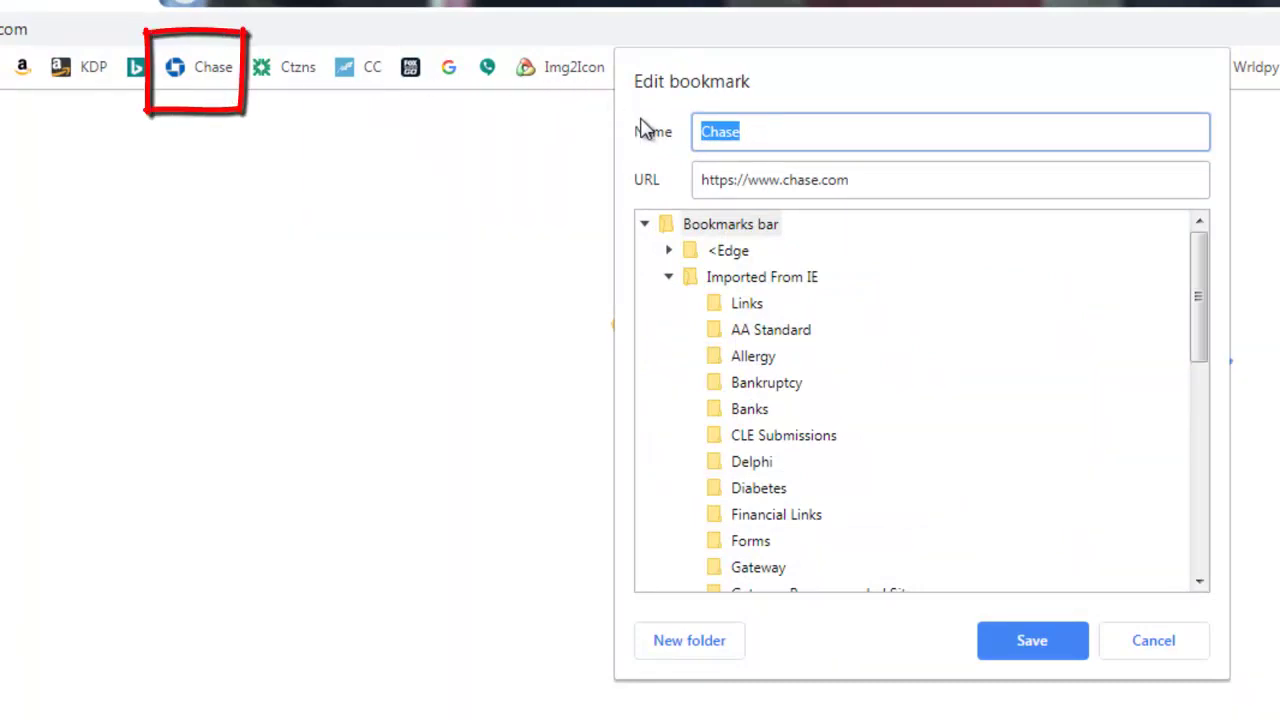
pyautogui.press('BackSpace')
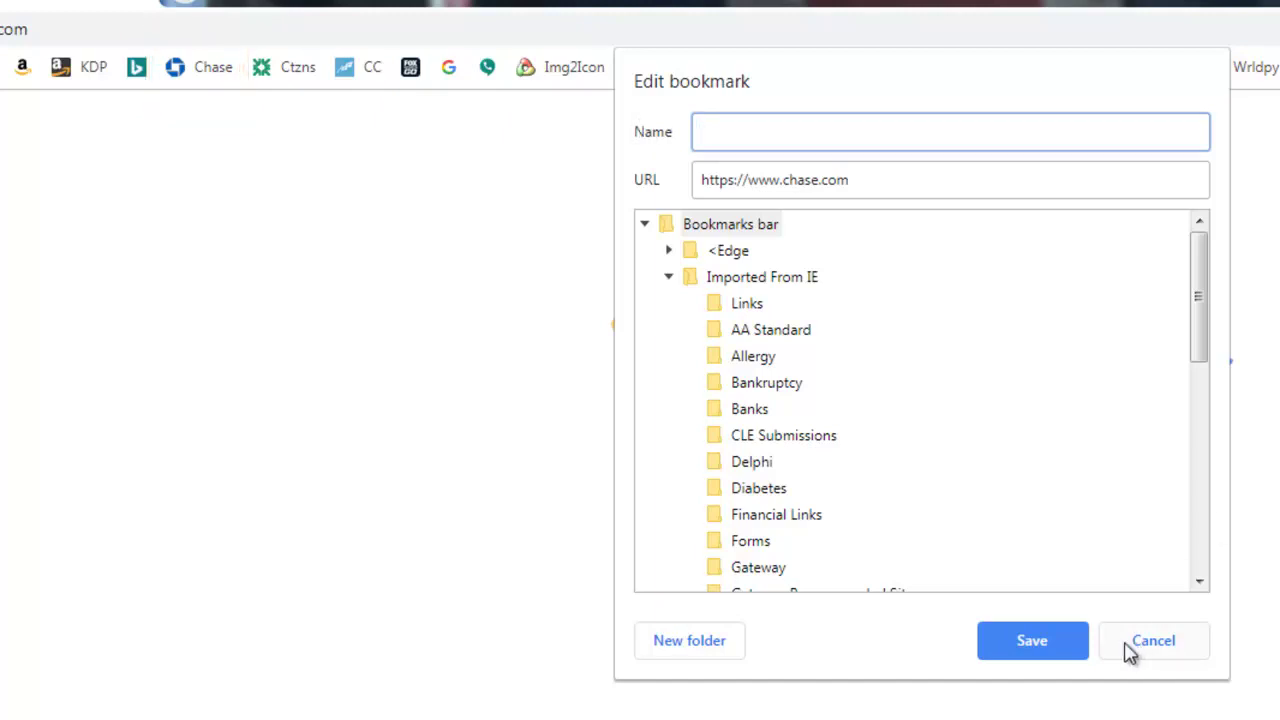
pyautogui.click(1055, 652)
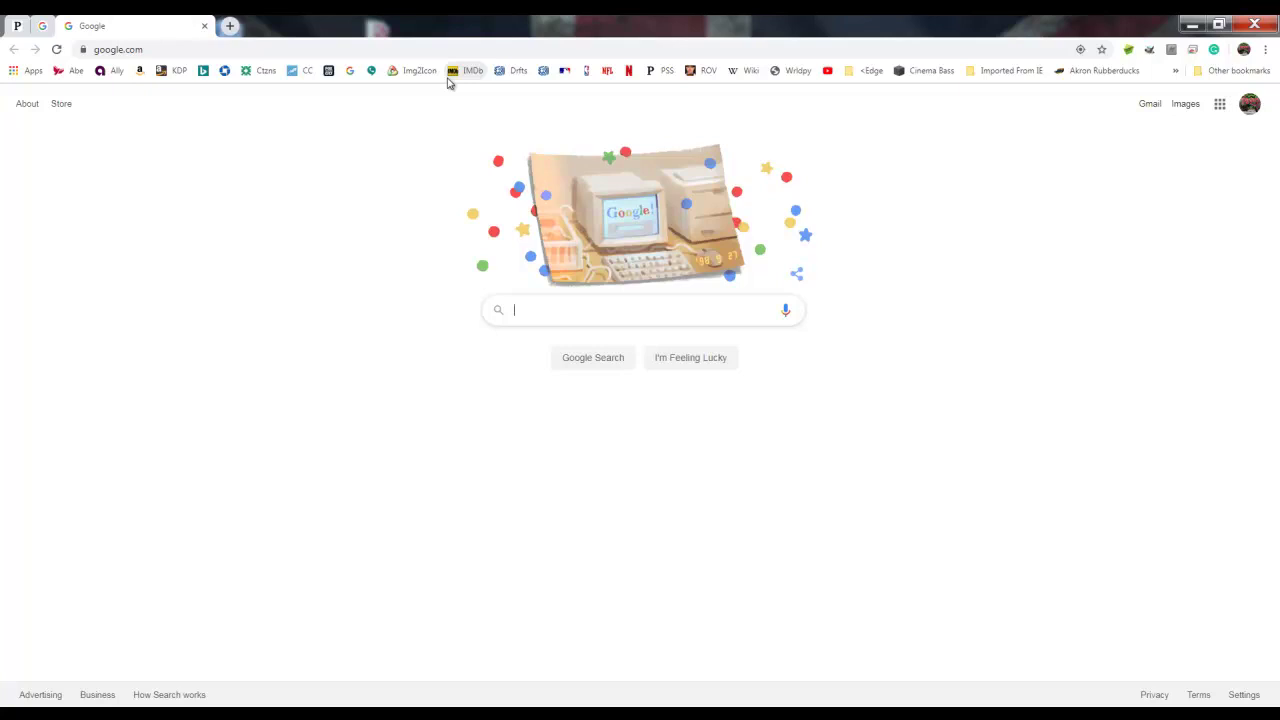
# Minimize Chrome and bring up the RTF folder window of P1041_19
pyautogui.click(1192, 26)
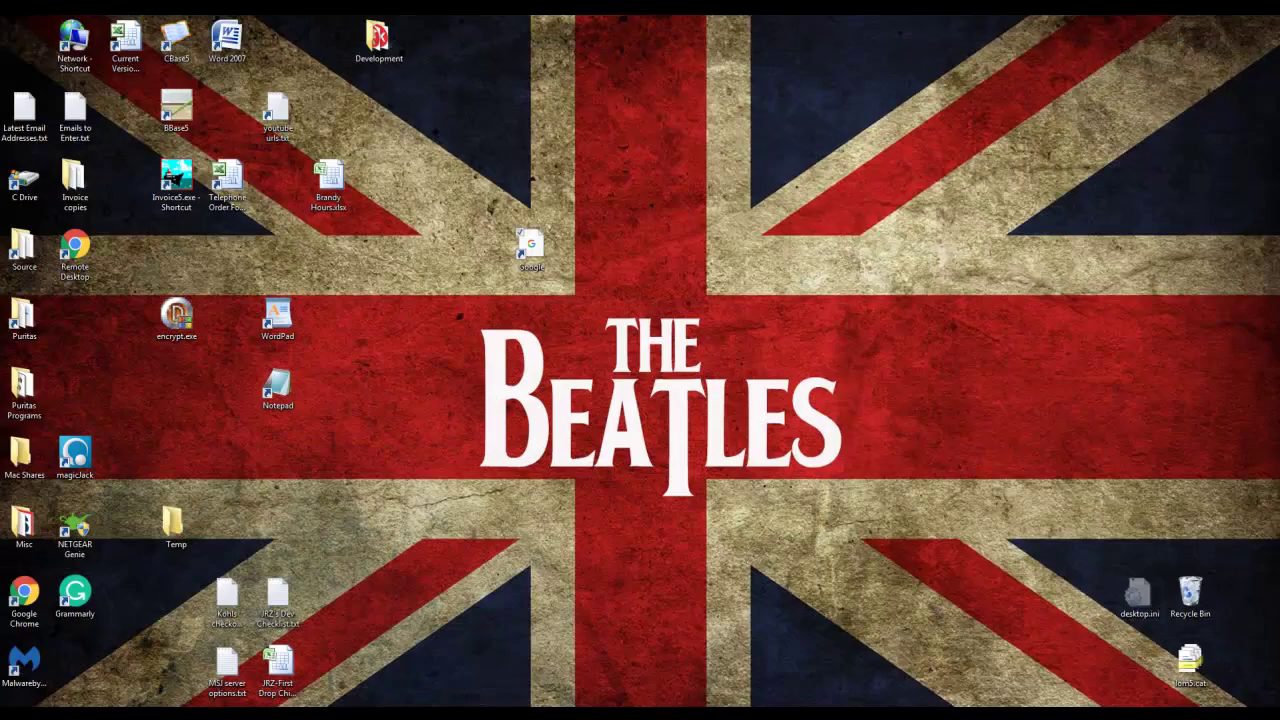
pyautogui.click(520, 650)
pyautogui.click(614, 357)
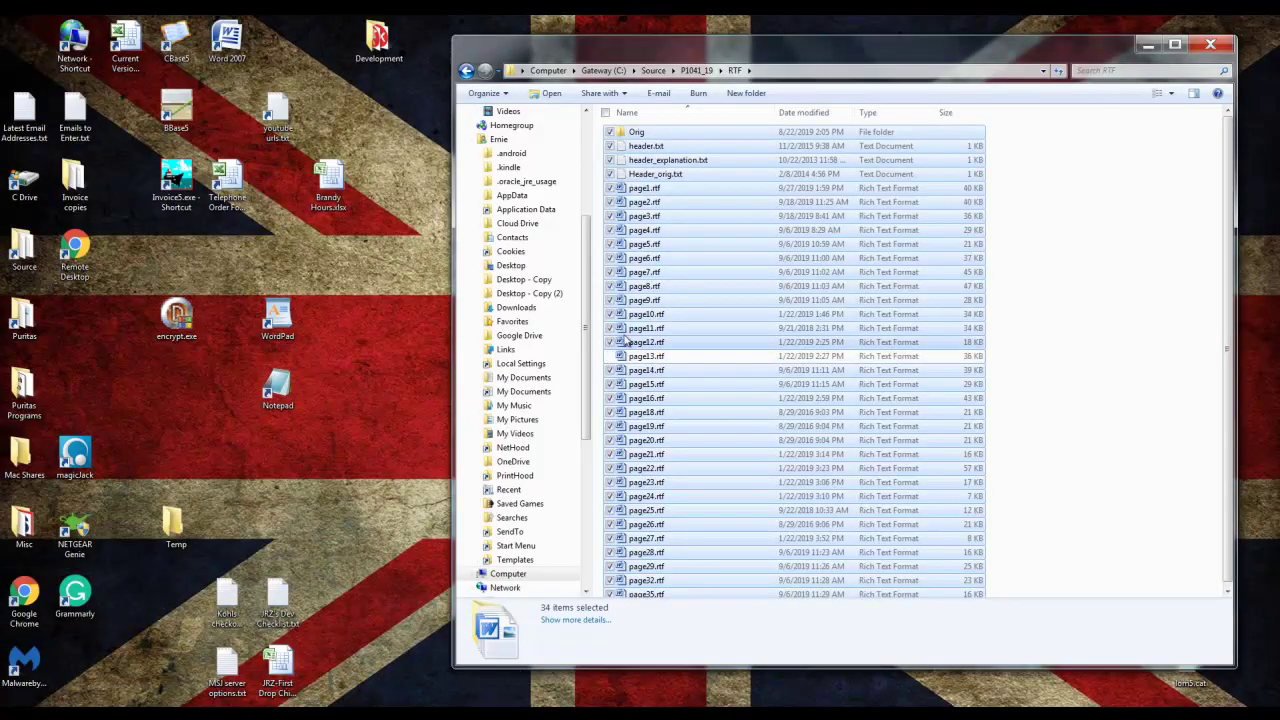
# Start deleting page1.rtf from the RTF folder and cancel the deletion at the confirmation
pyautogui.click(656, 190)
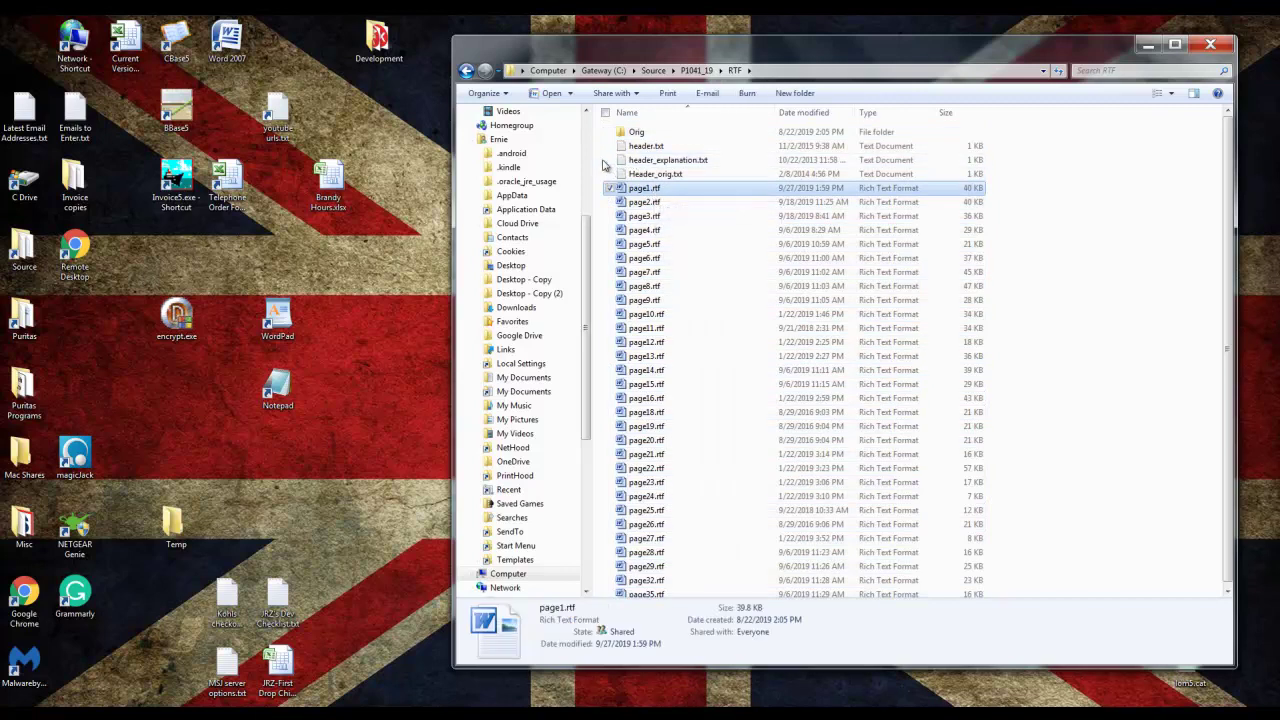
pyautogui.rightClick(641, 189)
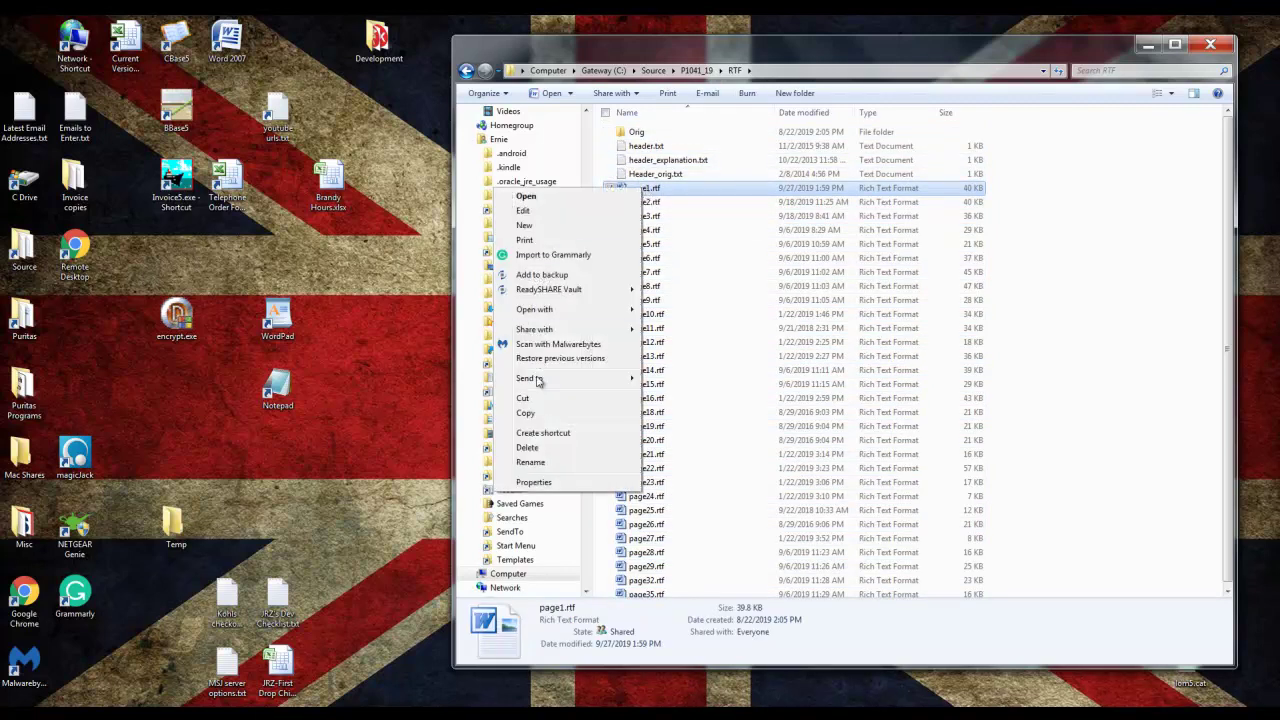
pyautogui.click(538, 448)
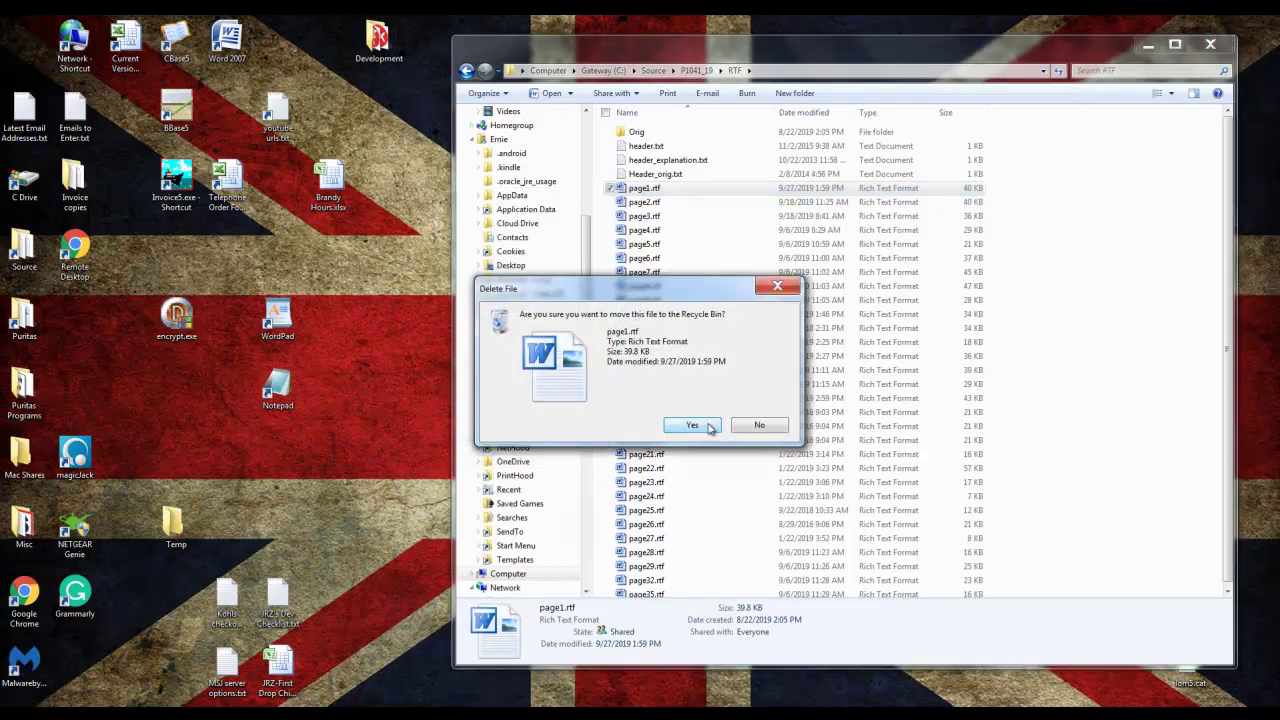
pyautogui.click(777, 287)
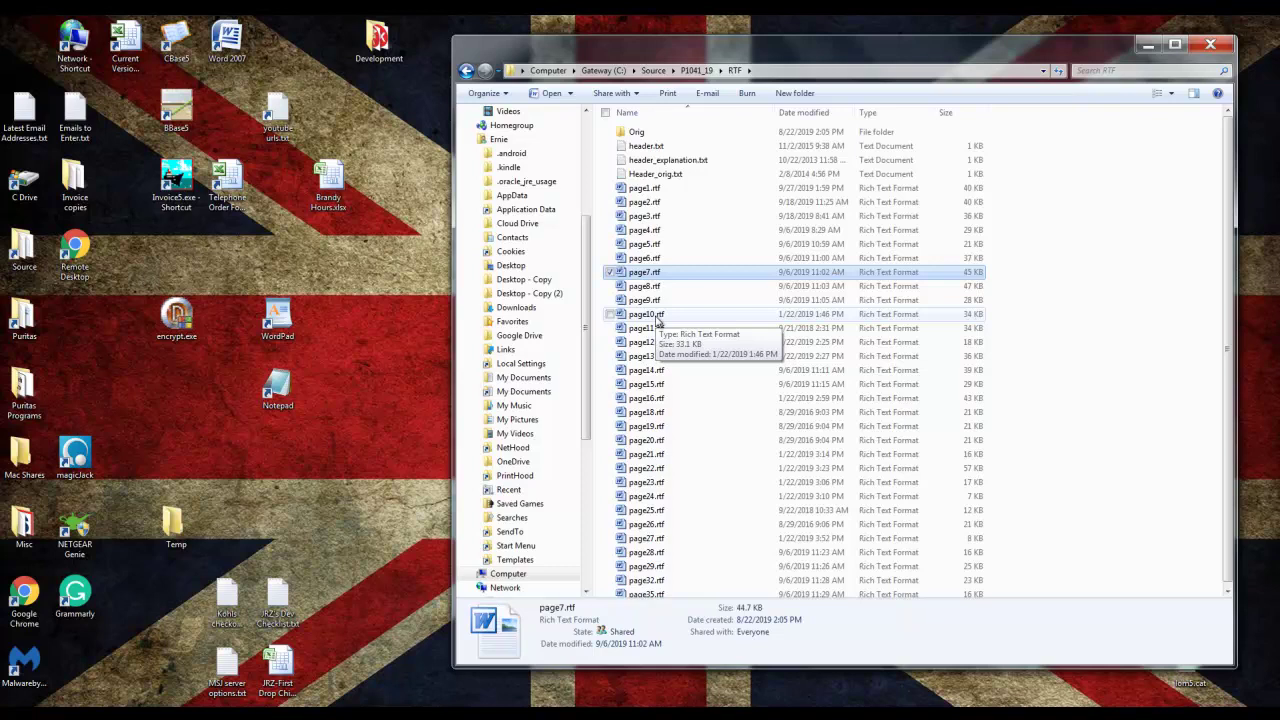
# Show the available file commands for page7.rtf, dismiss them without choosing any and reselect the file
pyautogui.rightClick(658, 276)
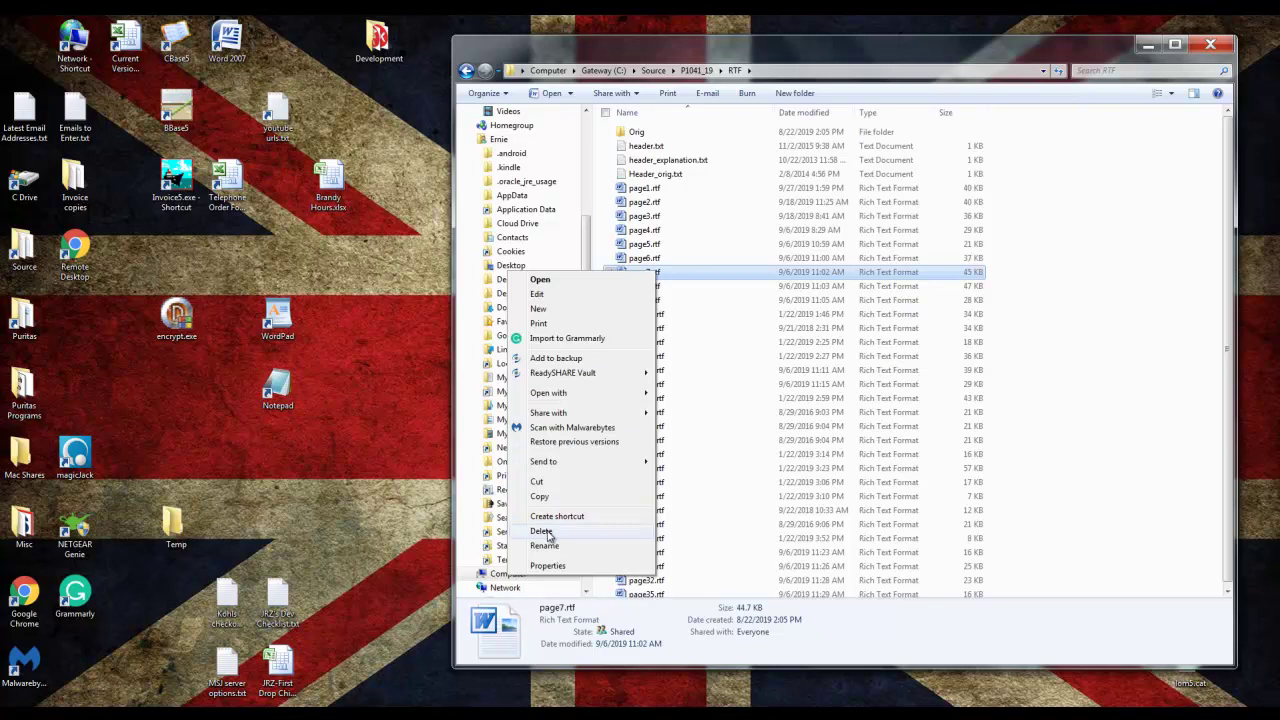
pyautogui.click(677, 288)
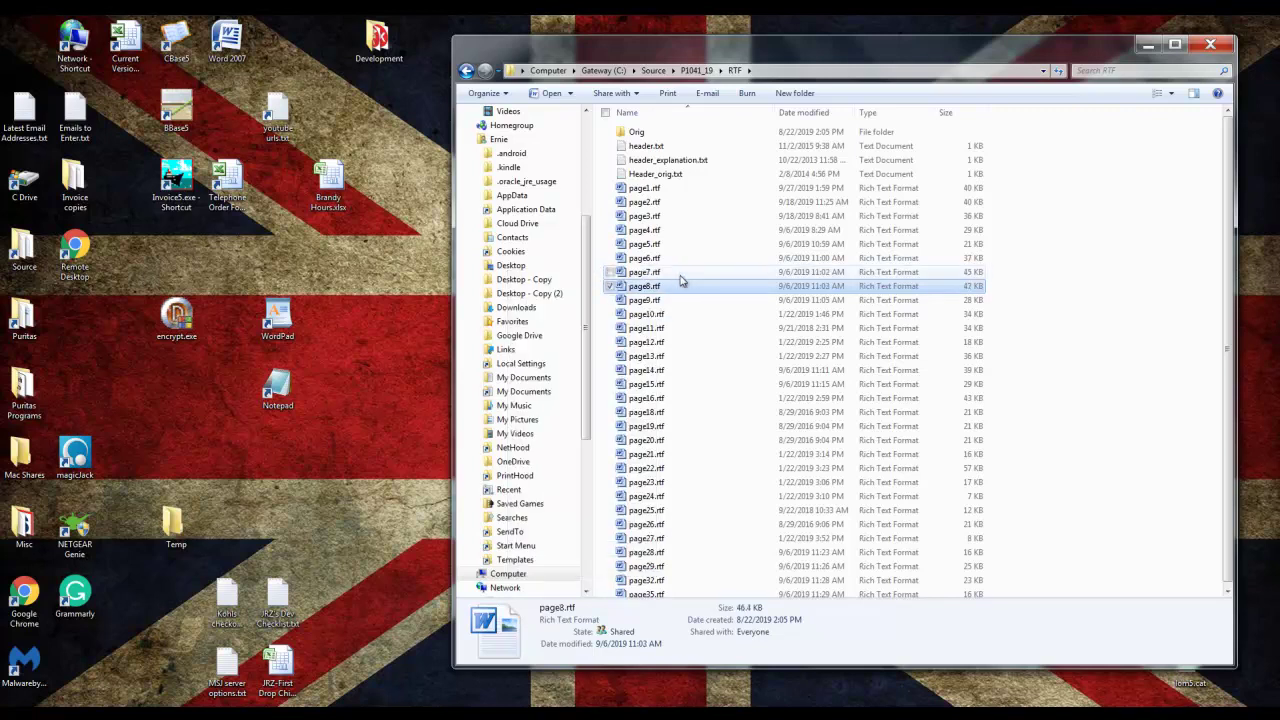
pyautogui.click(681, 271)
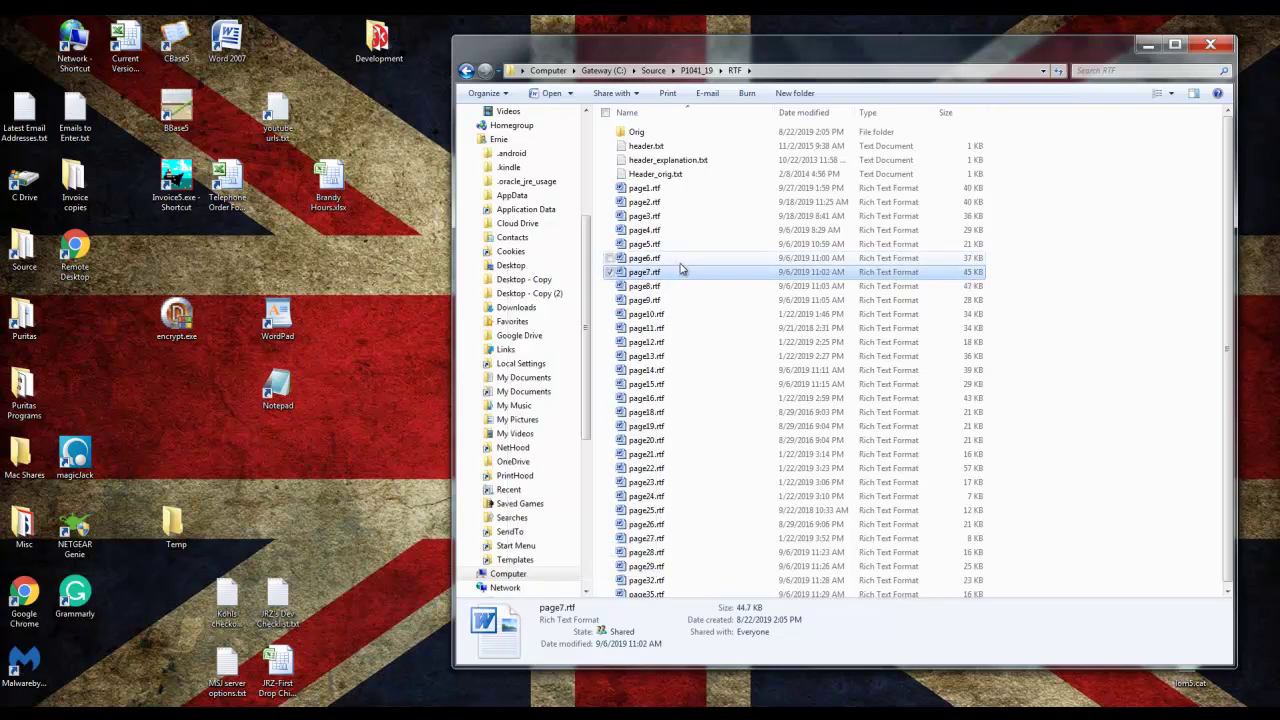